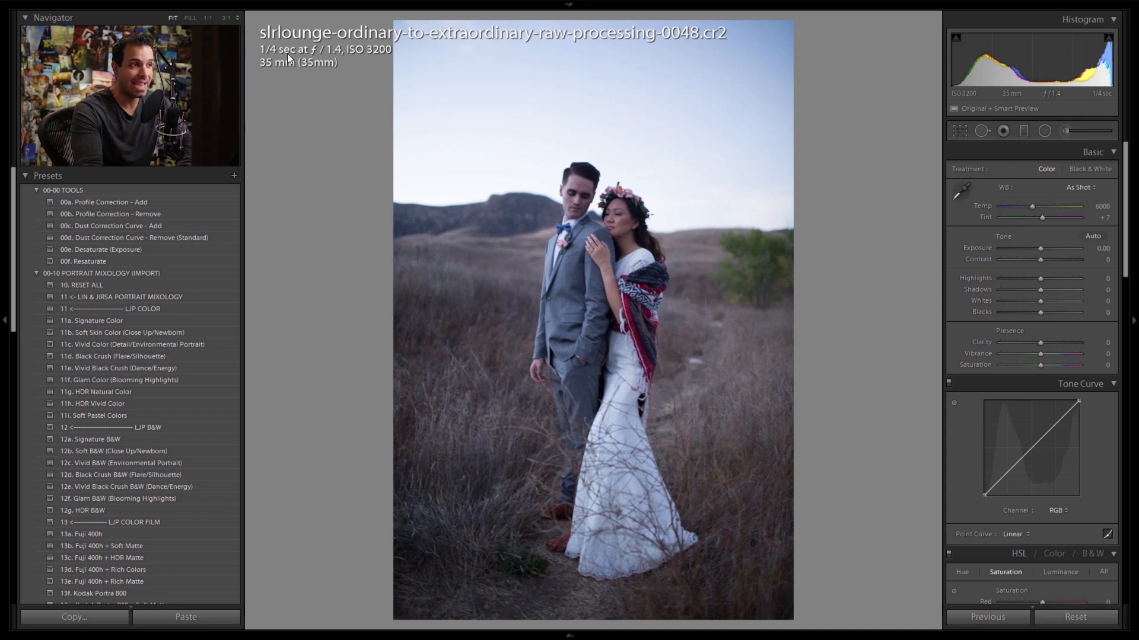
# Step: Examine the couple's faces, hands and clothing at 1:1 magnification to judge the unedited photo's sharpness and noise
pyautogui.click(587, 250)
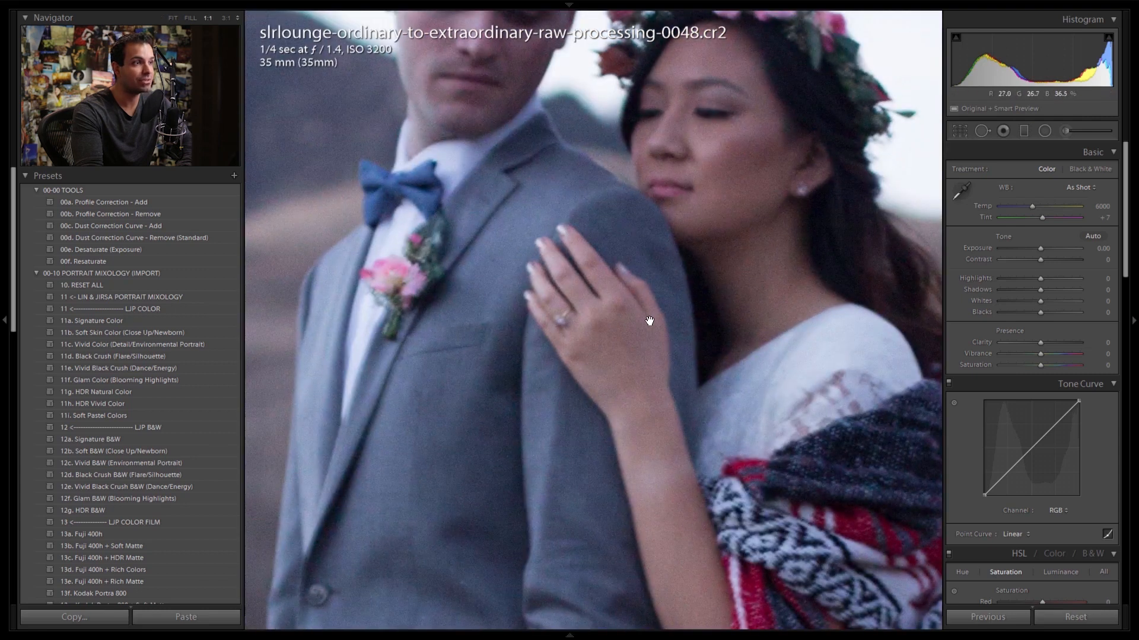
pyautogui.moveTo(647, 324); pyautogui.dragTo(633, 276)
pyautogui.moveTo(612, 218); pyautogui.dragTo(590, 281)
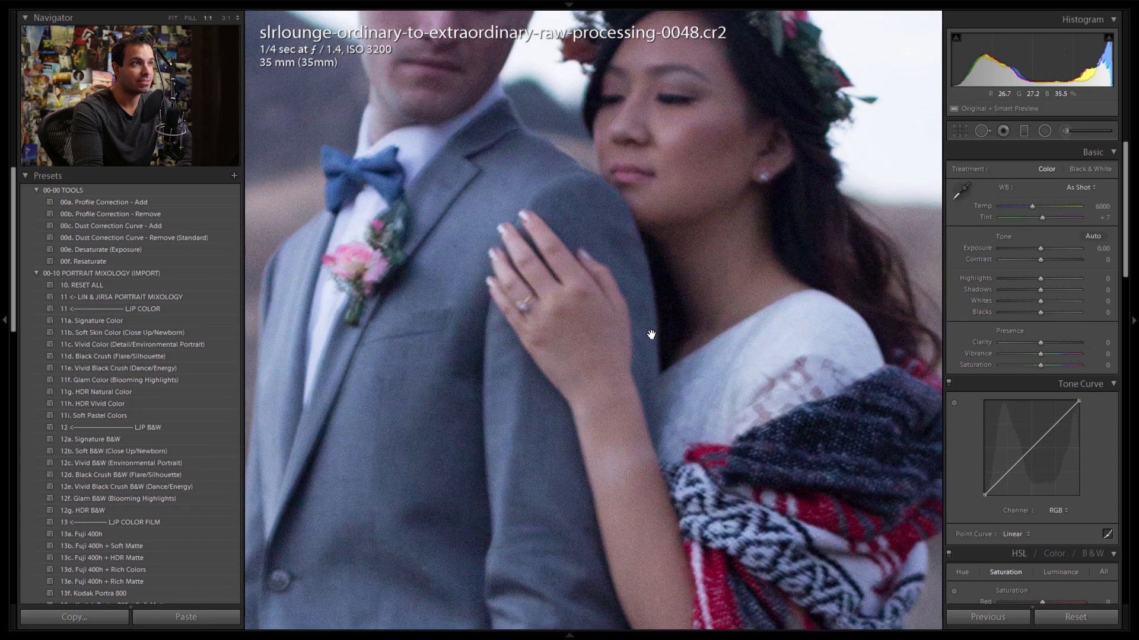
pyautogui.moveTo(679, 419); pyautogui.dragTo(661, 323)
pyautogui.click(658, 326)
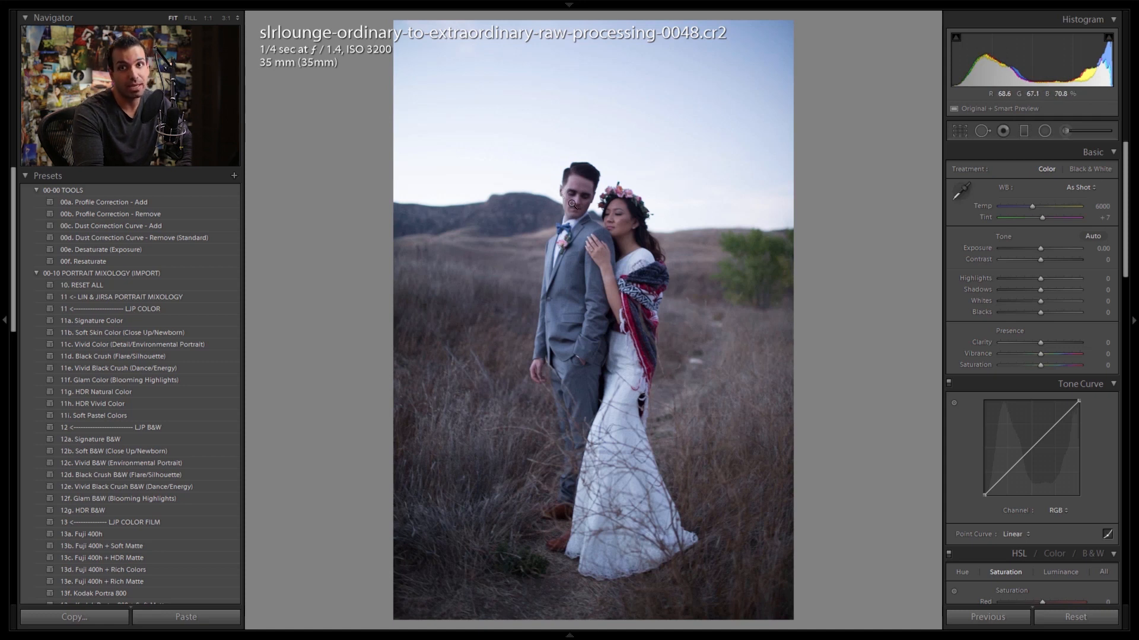
pyautogui.click(576, 244)
pyautogui.click(650, 126)
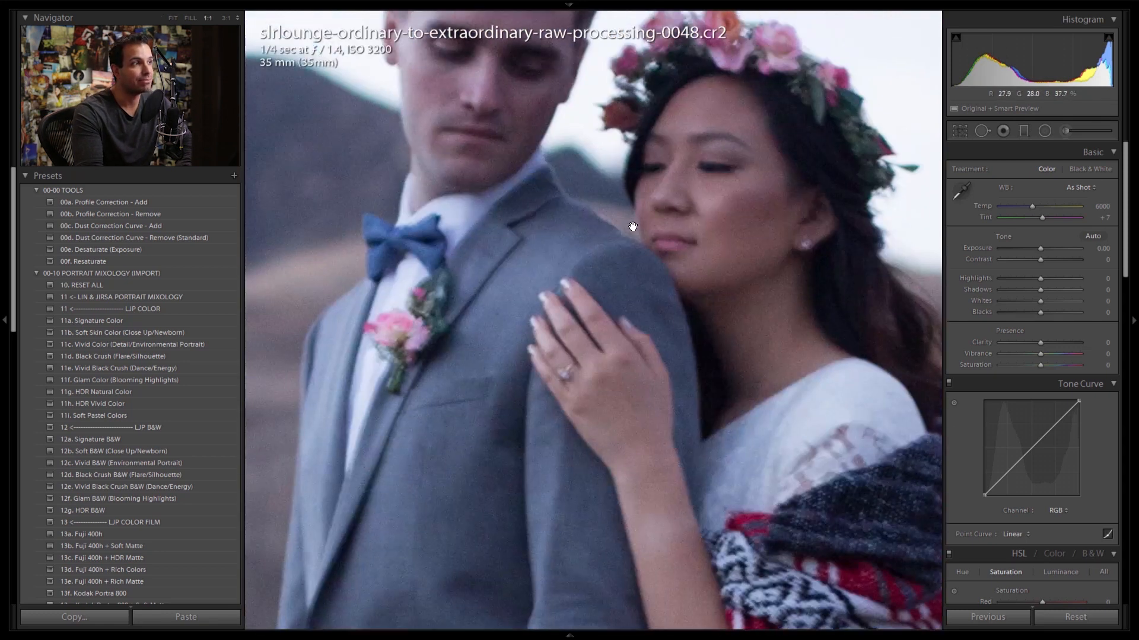
pyautogui.click(631, 229)
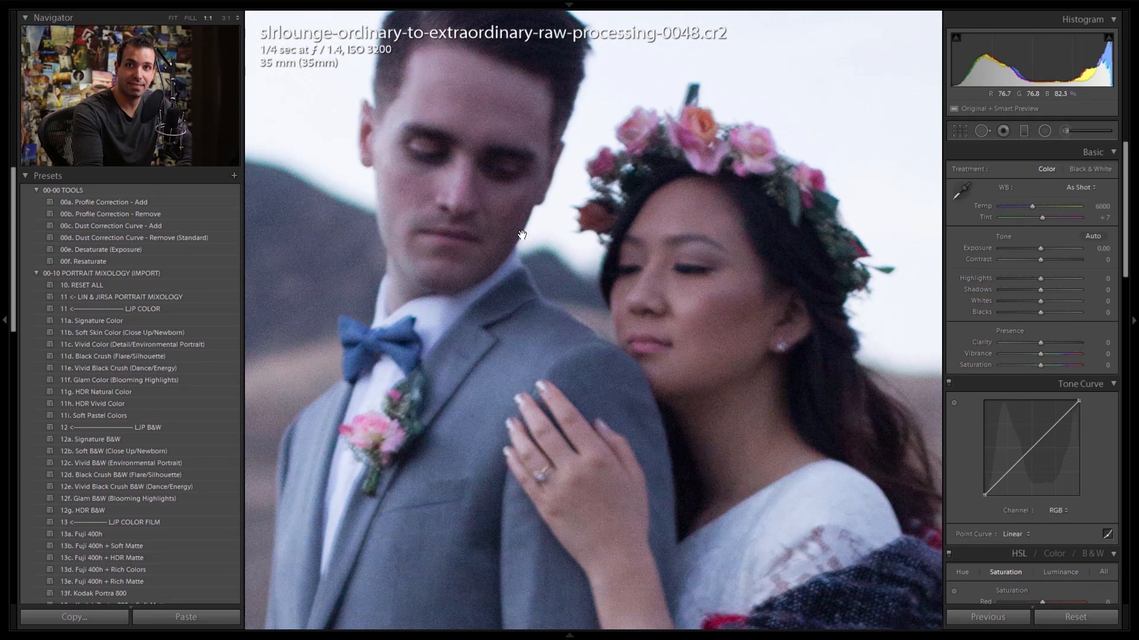
pyautogui.click(563, 262)
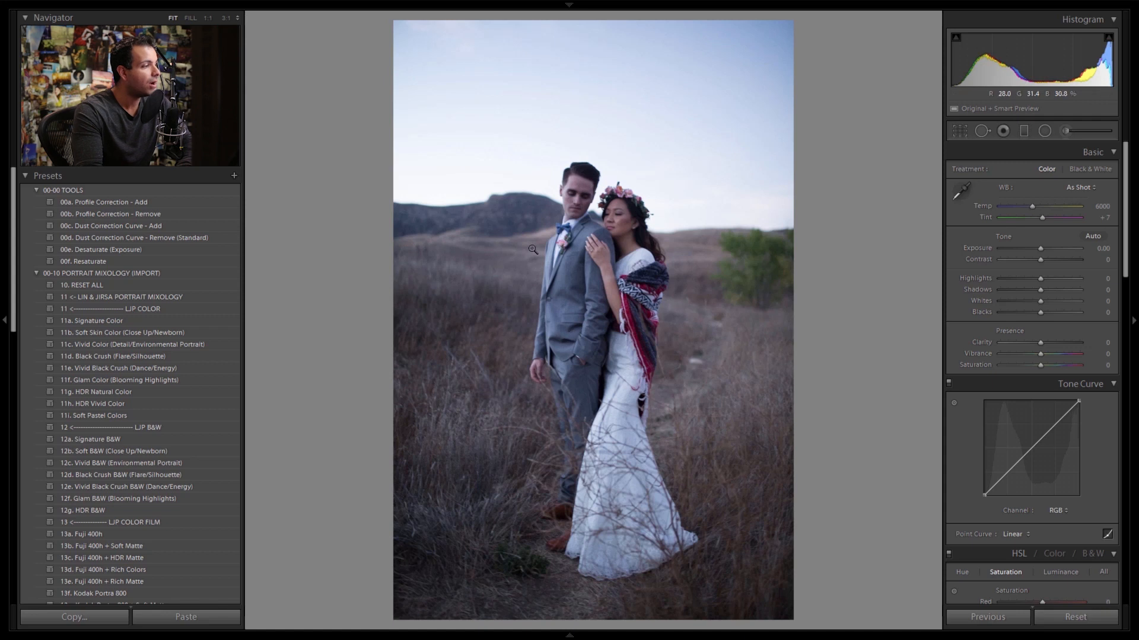
# Step: Apply the 13b. Fuji 400h + Soft Matte preset, then set the exposure to +0.63 and the temperature to 7111
pyautogui.click(37, 190)
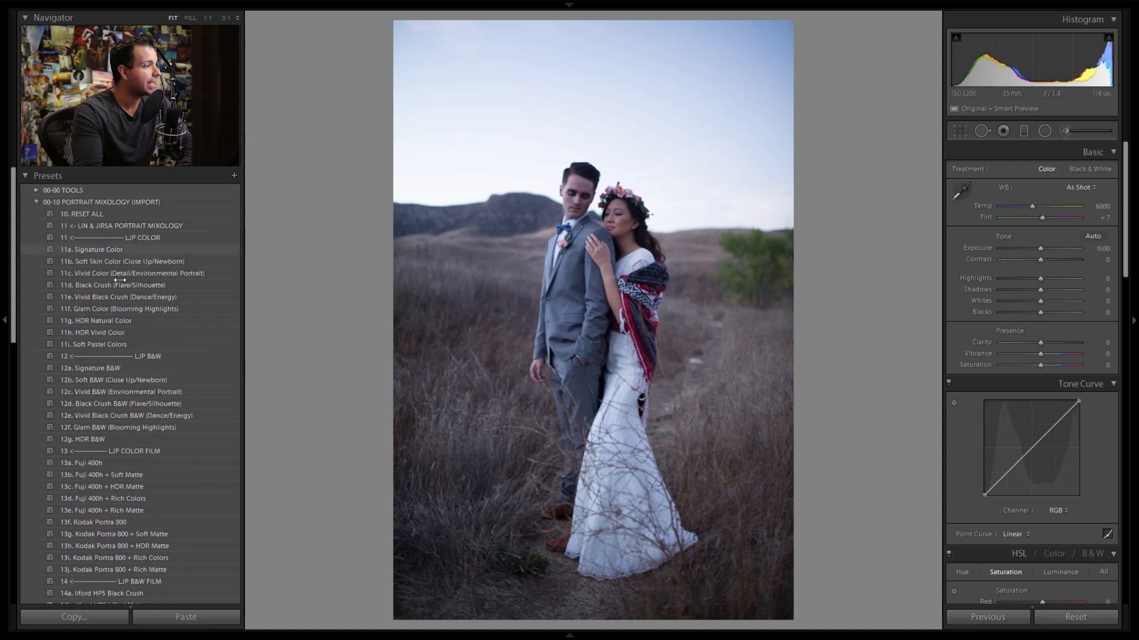
pyautogui.click(137, 464)
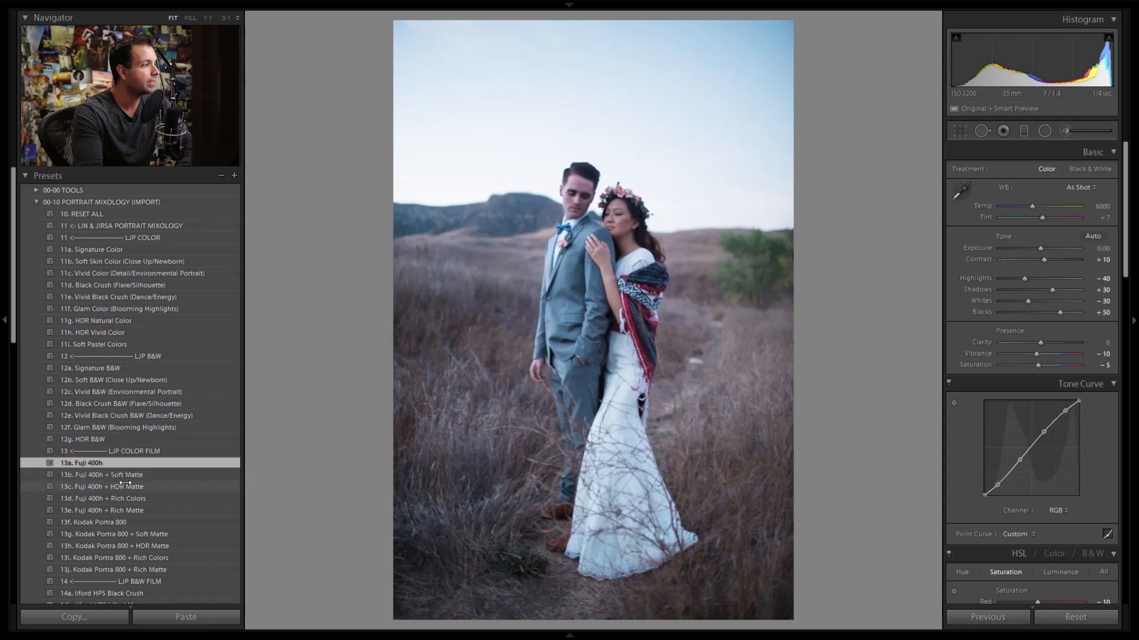
pyautogui.click(127, 475)
pyautogui.moveTo(1039, 249); pyautogui.dragTo(1039, 205)
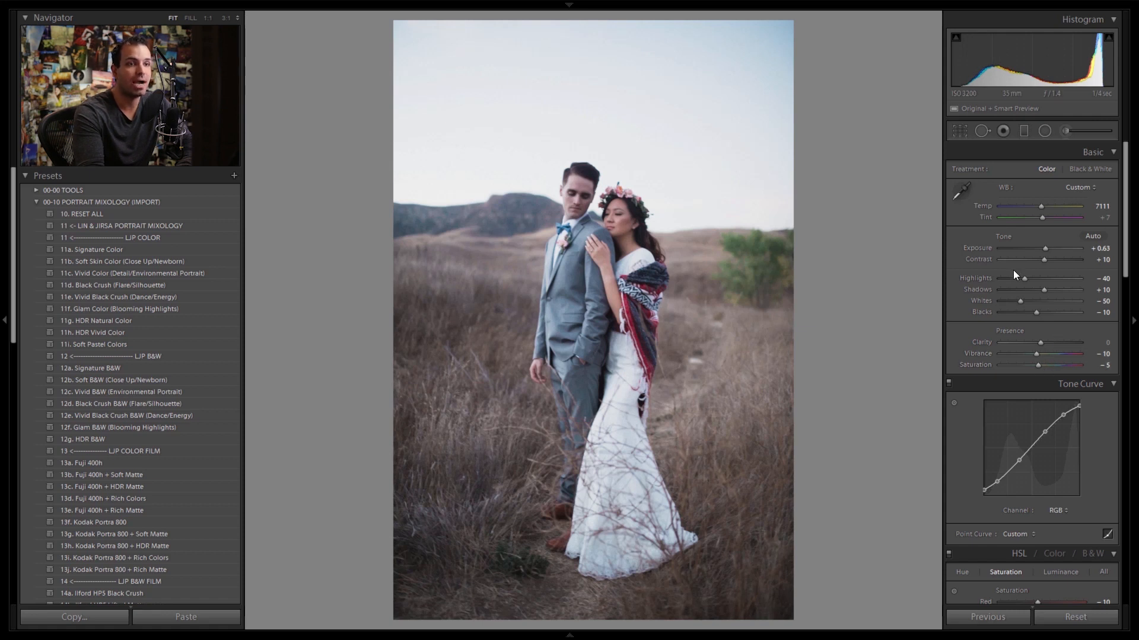
# Step: Show the HSL hue, saturation and luminance adjustments all together and review the preset's color settings
pyautogui.scroll(-3, 1090, 333)
pyautogui.scroll(-3, 1090, 333)
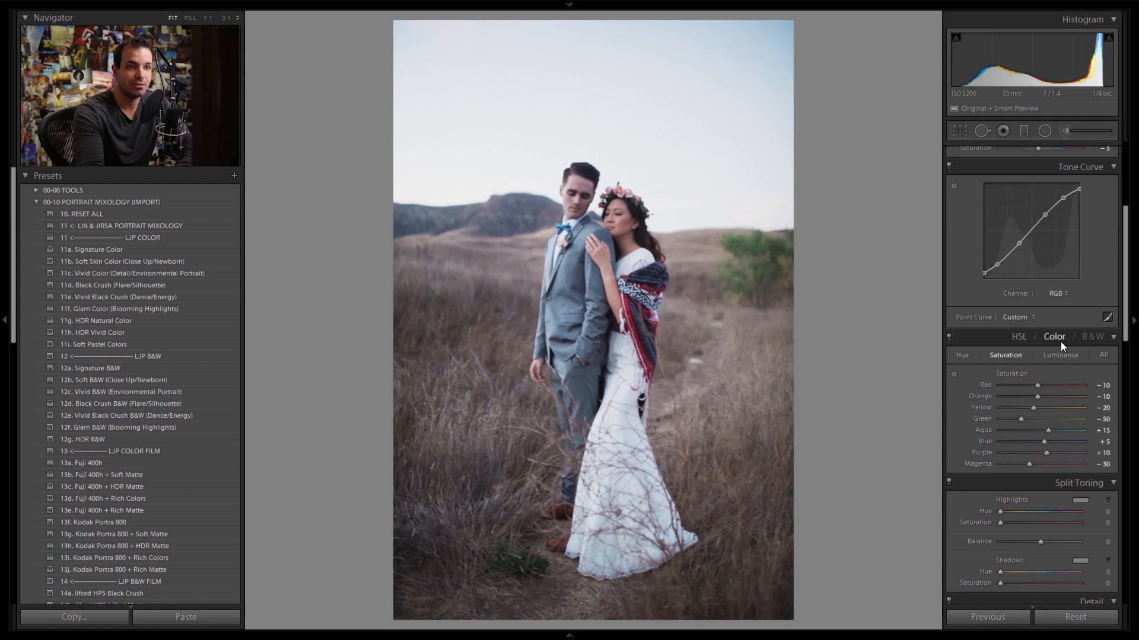
pyautogui.click(1104, 354)
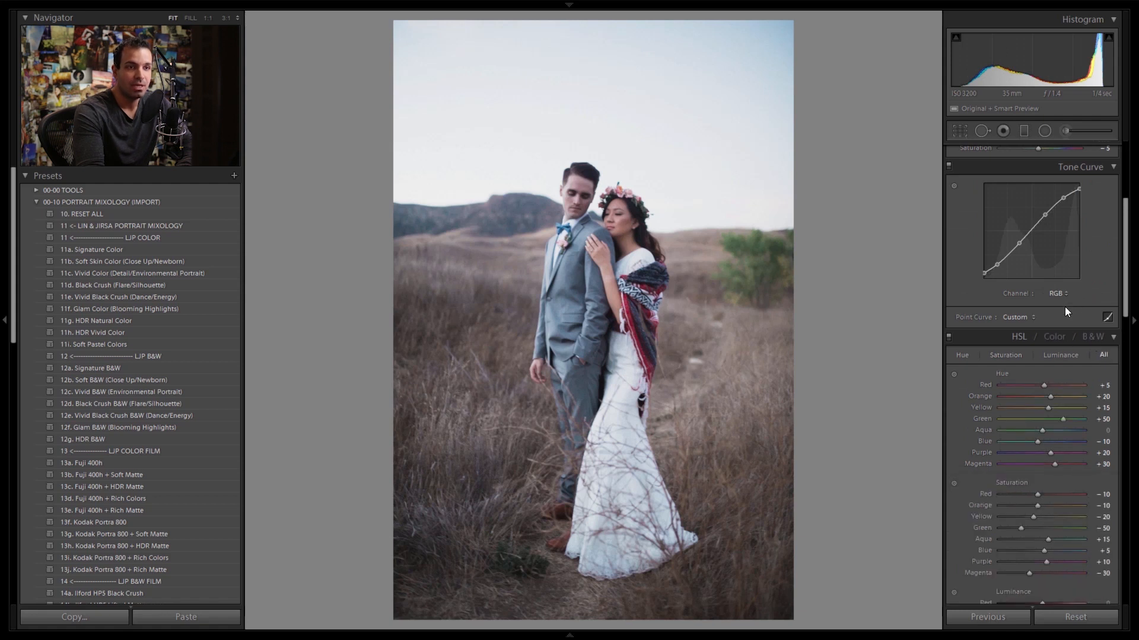
pyautogui.scroll(-3, 1070, 299)
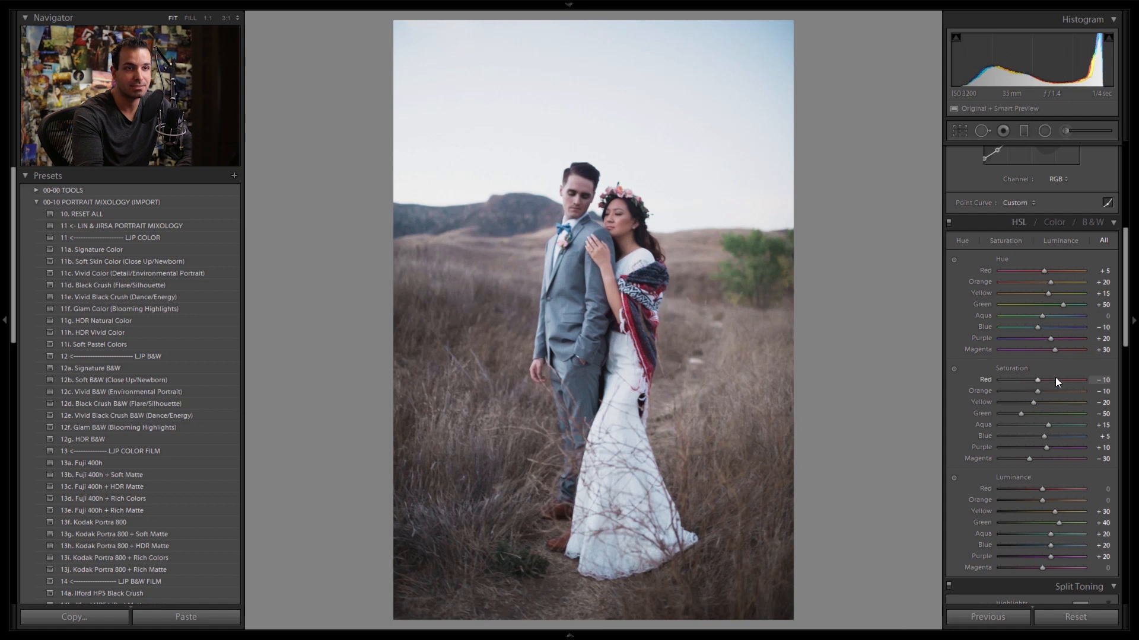
pyautogui.scroll(-3, 1058, 379)
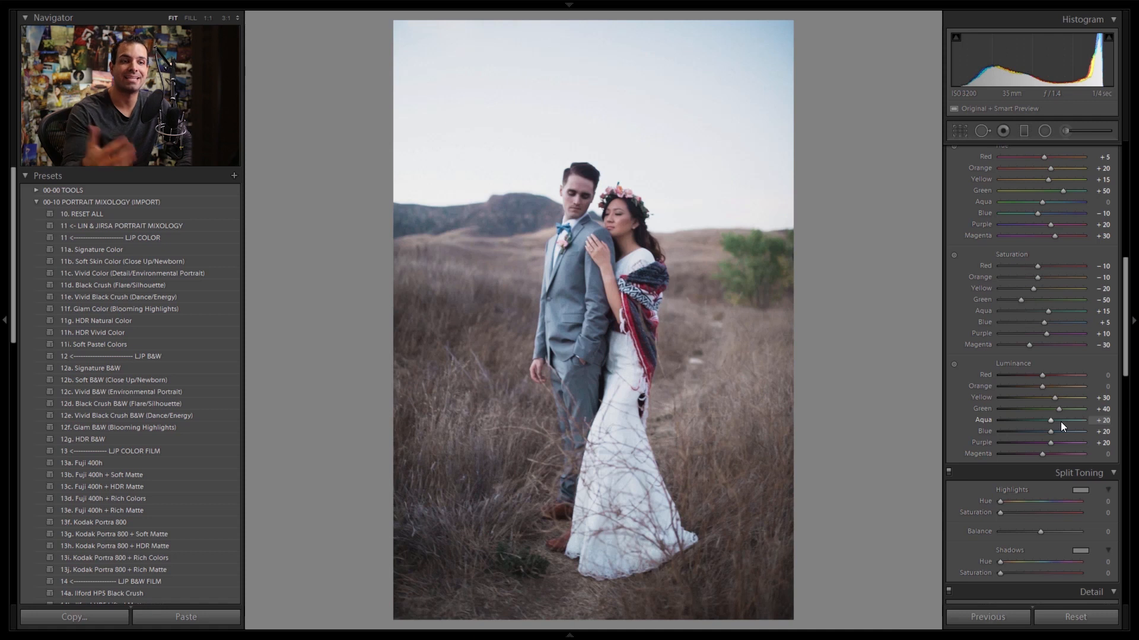
# Step: Set the split toning highlights to hue 60 and saturation 5
pyautogui.scroll(-3, 1041, 453)
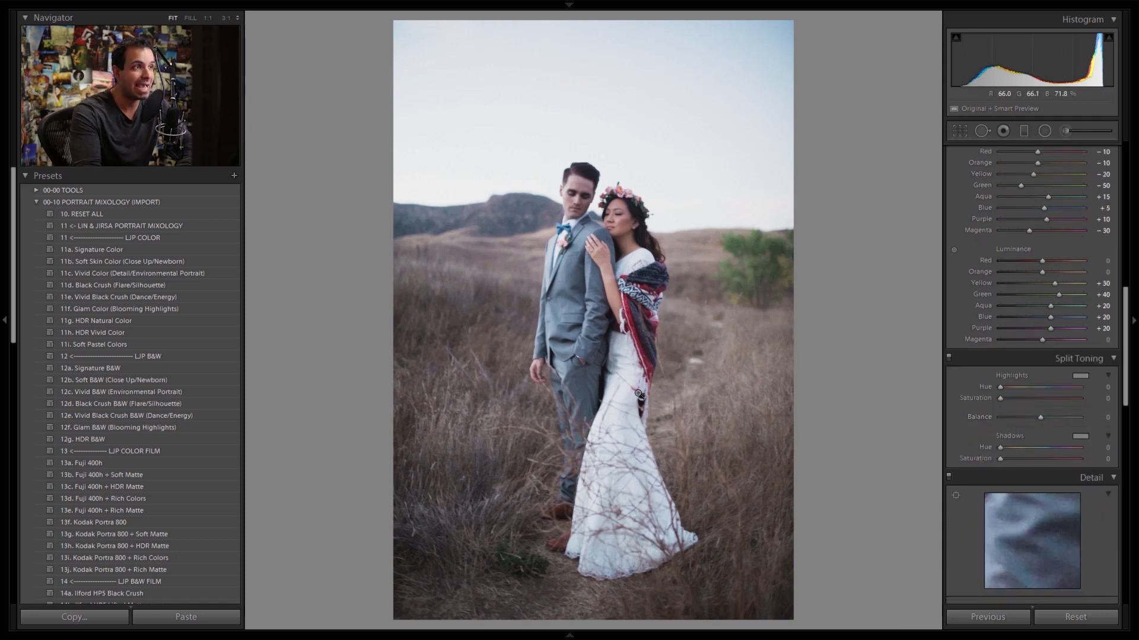
pyautogui.click(1102, 386)
pyautogui.write('60')
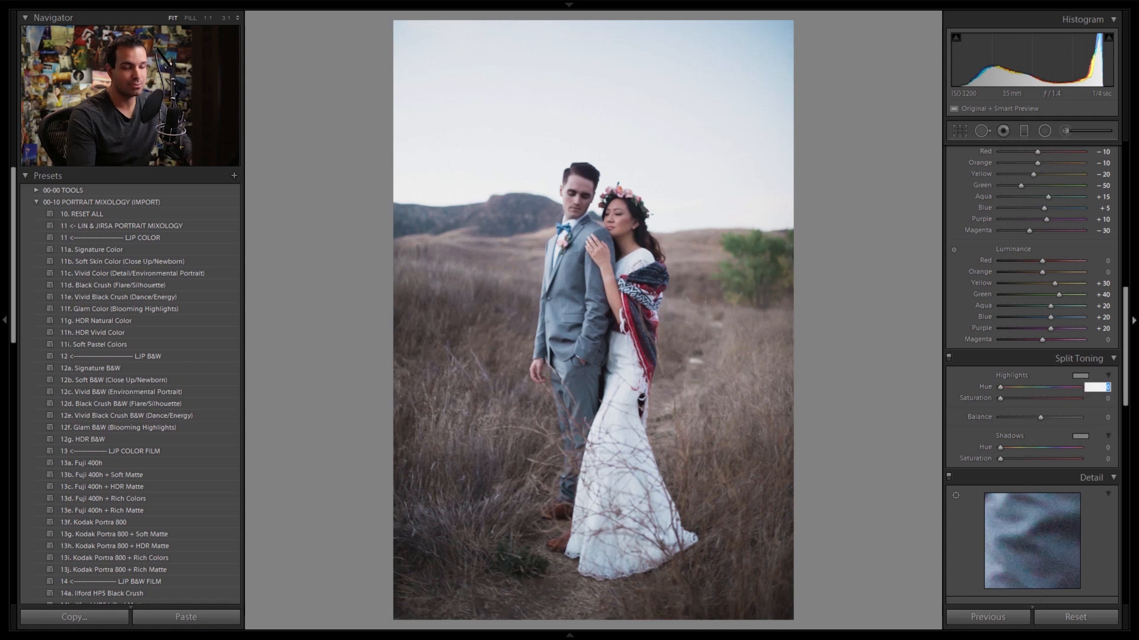
pyautogui.press('Tab')
pyautogui.write('5')
pyautogui.press('Tab')
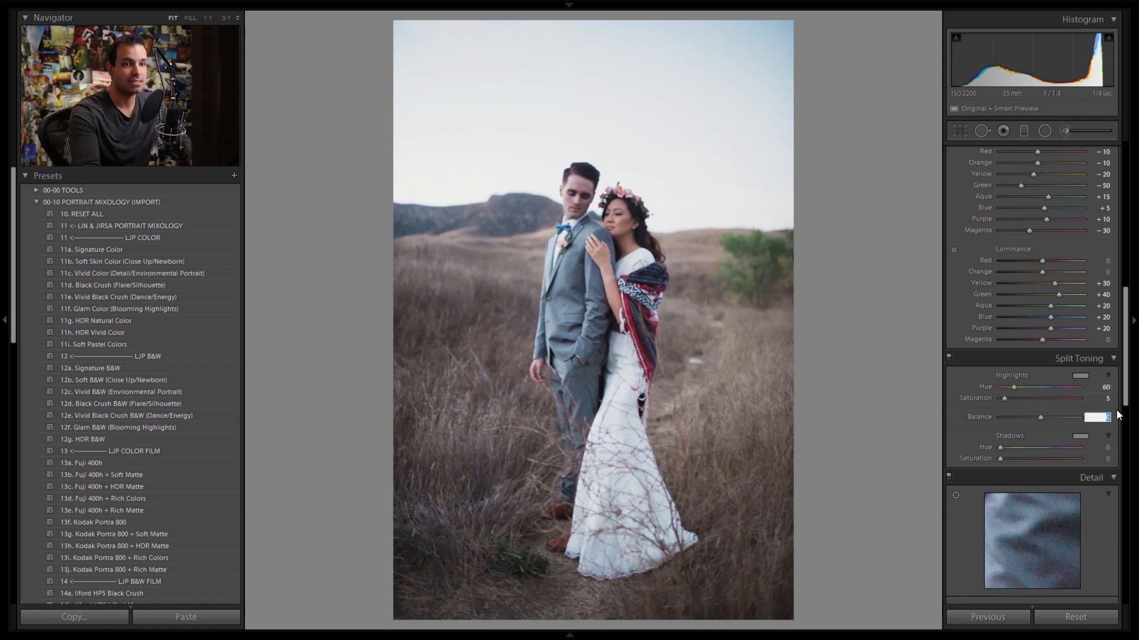
# Step: Set the split toning shadows to hue 240 and saturation 5
pyautogui.click(1102, 448)
pyautogui.write('24')
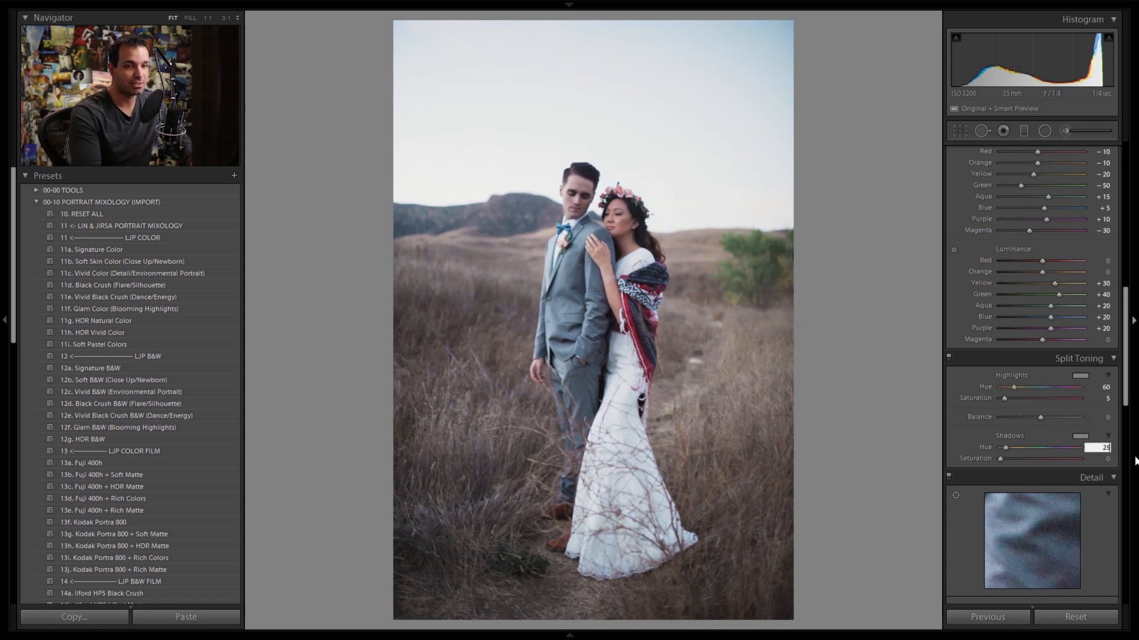
pyautogui.write('0')
pyautogui.press('Tab')
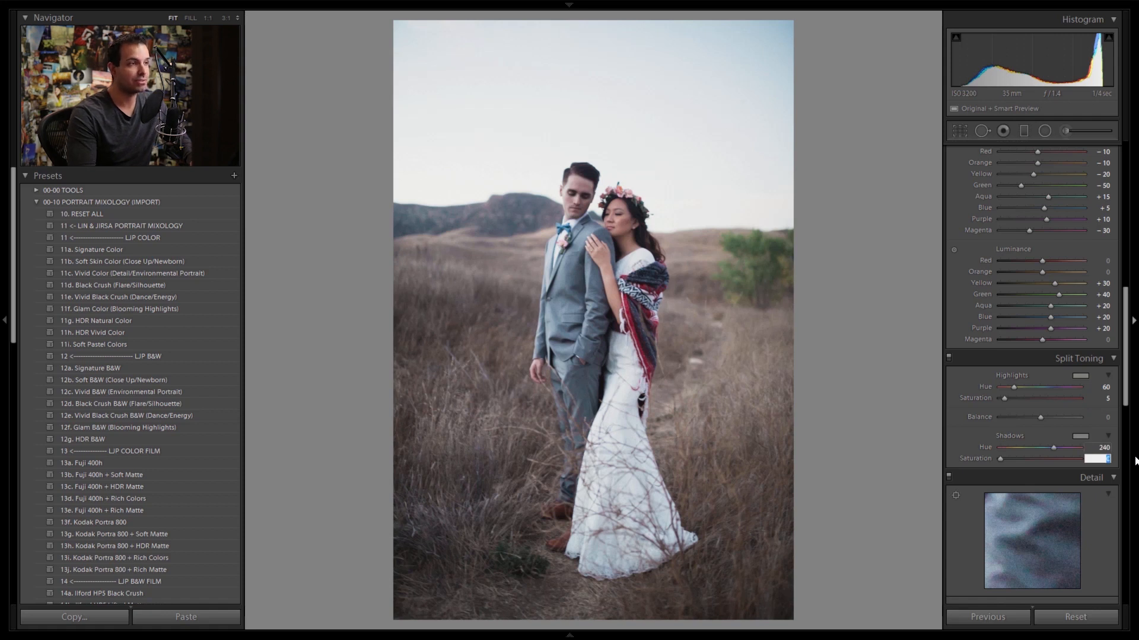
pyautogui.write('5')
pyautogui.press('Tab')
# Step: Set the split toning balance to +30 and compare the photo with and without the split toning
pyautogui.click(1041, 394)
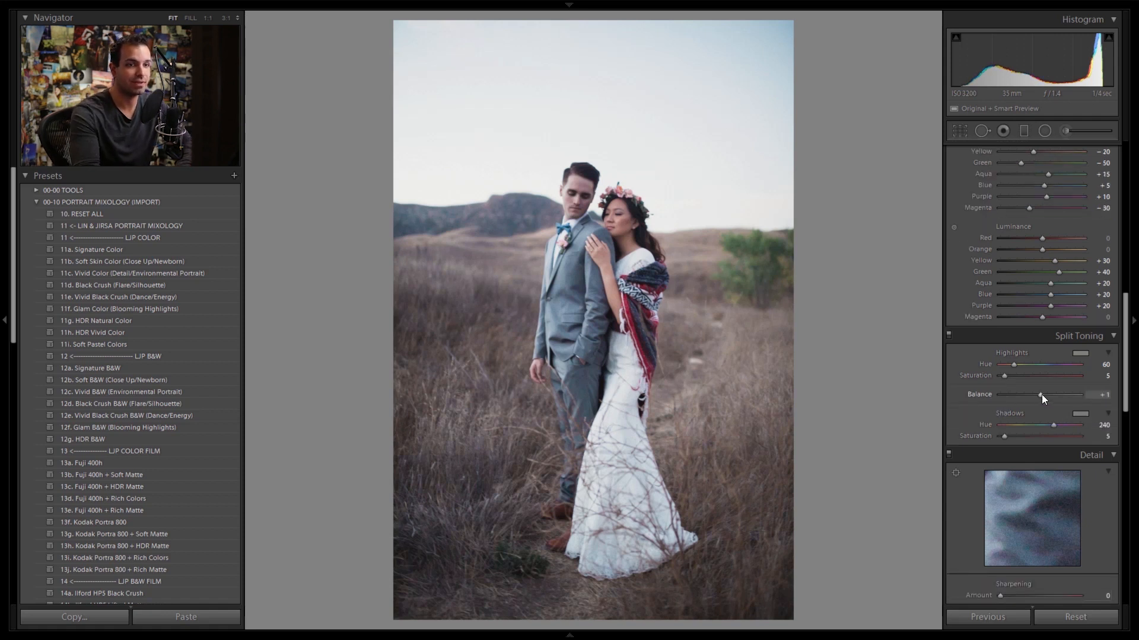
pyautogui.hotkey('alt', 'Down')
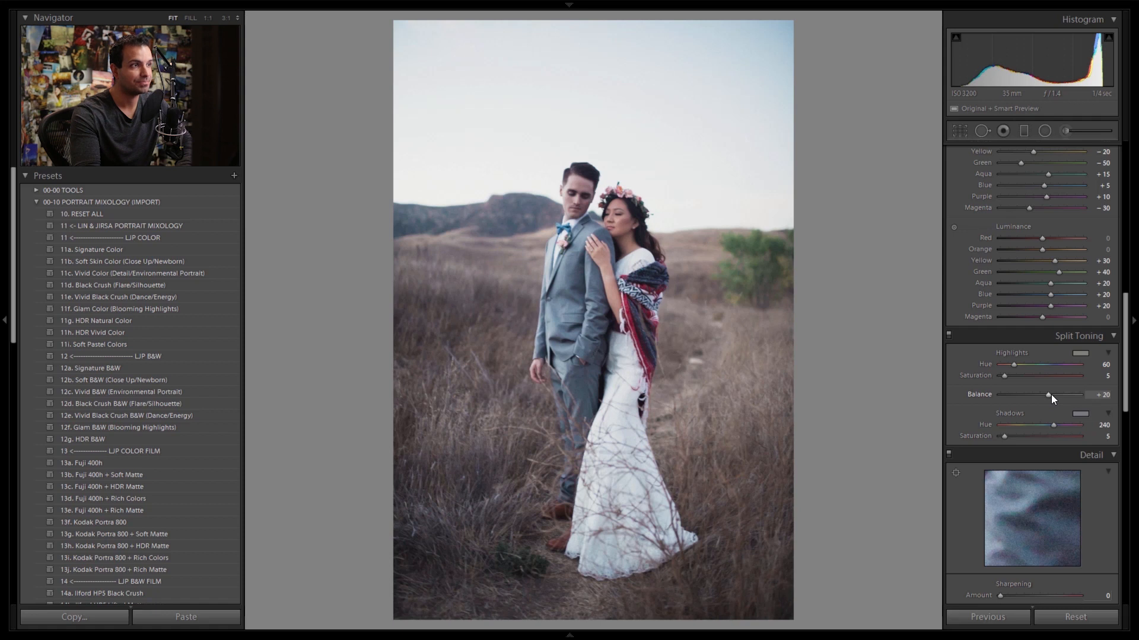
pyautogui.hotkey('shift', 'Up')
pyautogui.click(949, 335)
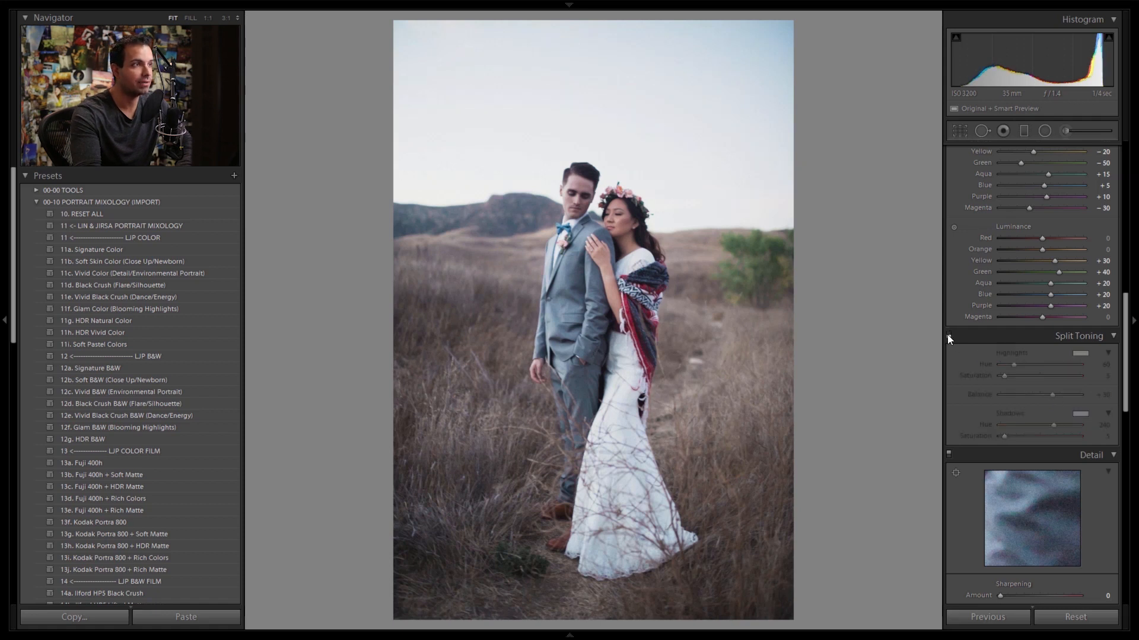
pyautogui.click(948, 335)
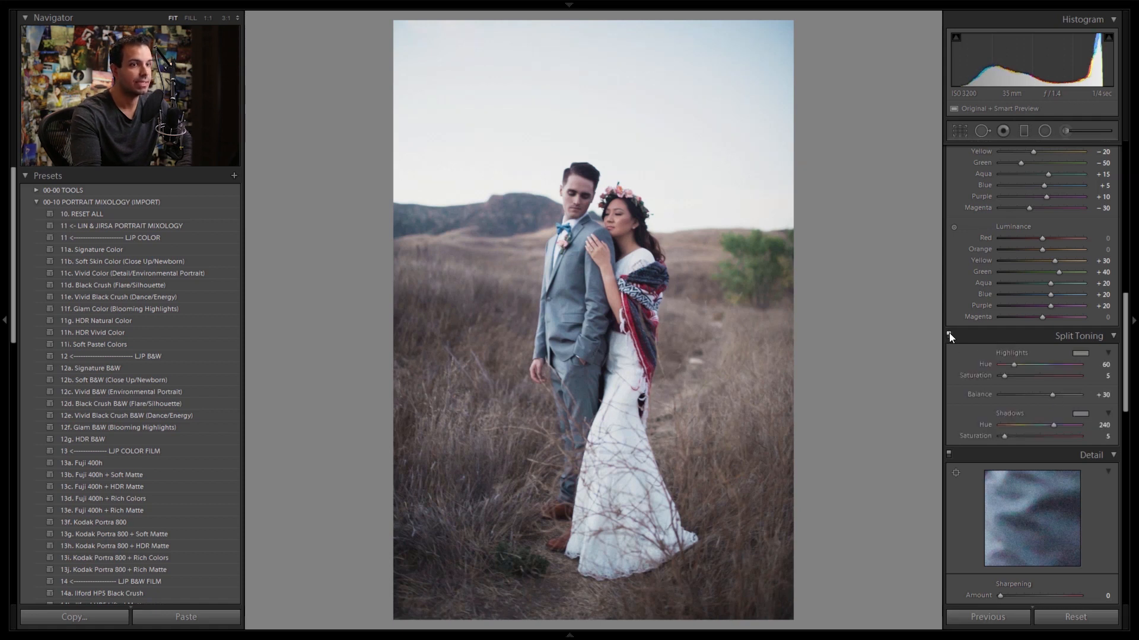
# Step: Raise the split toning highlights saturation to 10 and compare the effect off and on again
pyautogui.hotkey('shift', 'Up')
pyautogui.click(949, 335)
pyautogui.click(947, 333)
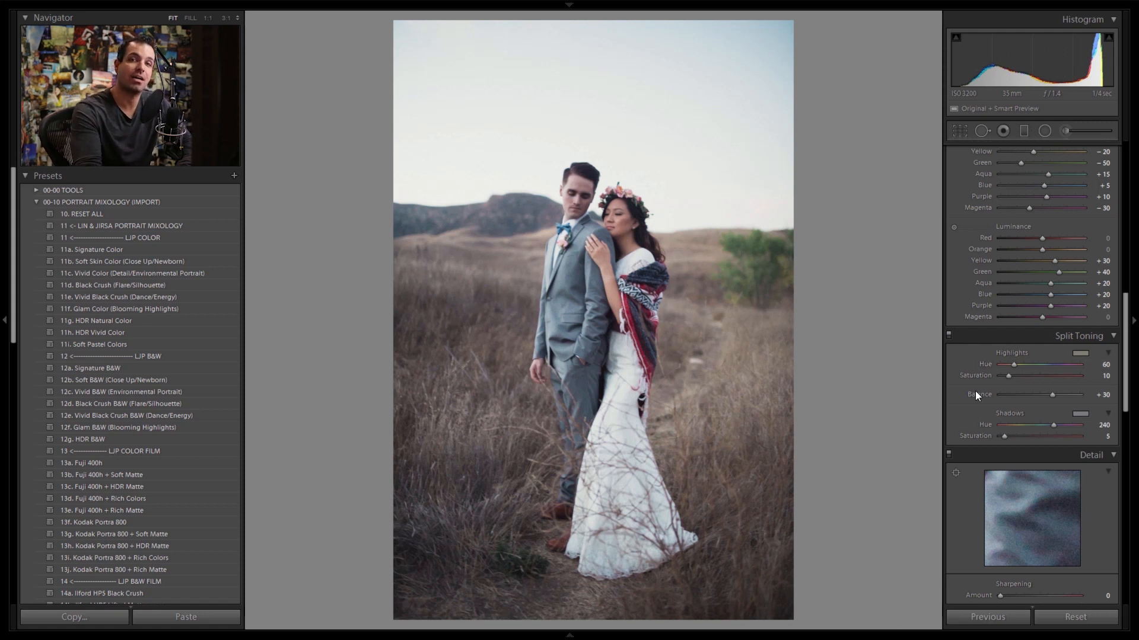
# Step: Review the noise reduction, grain and camera calibration settings, checking the couple at 1:1 magnification
pyautogui.scroll(-5, 1080, 410)
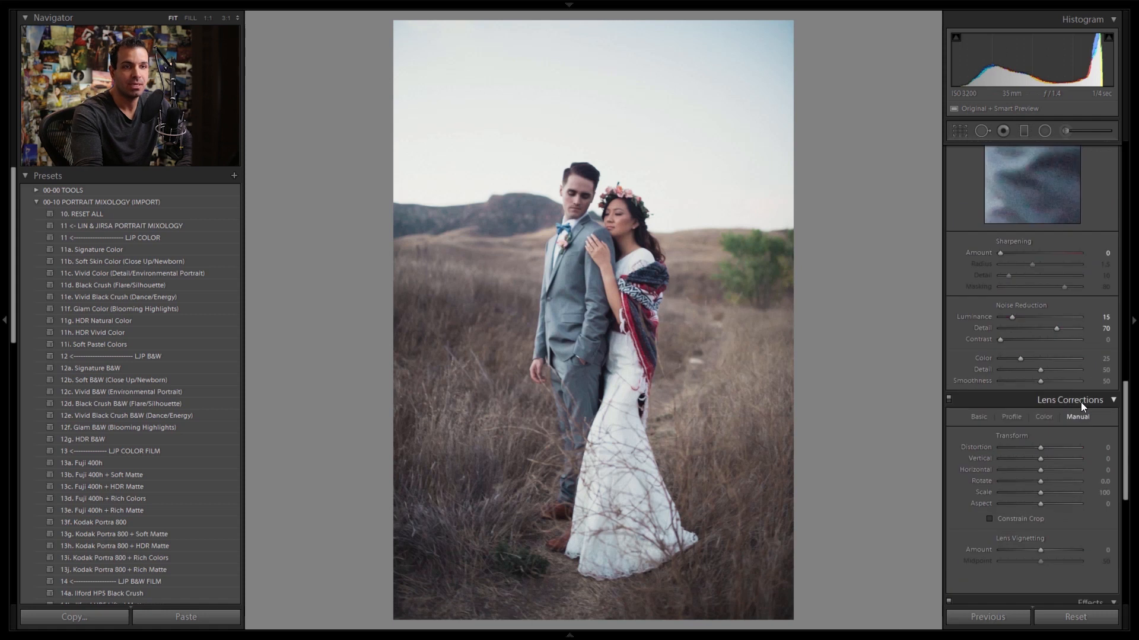
pyautogui.click(604, 227)
pyautogui.moveTo(623, 206); pyautogui.dragTo(611, 253)
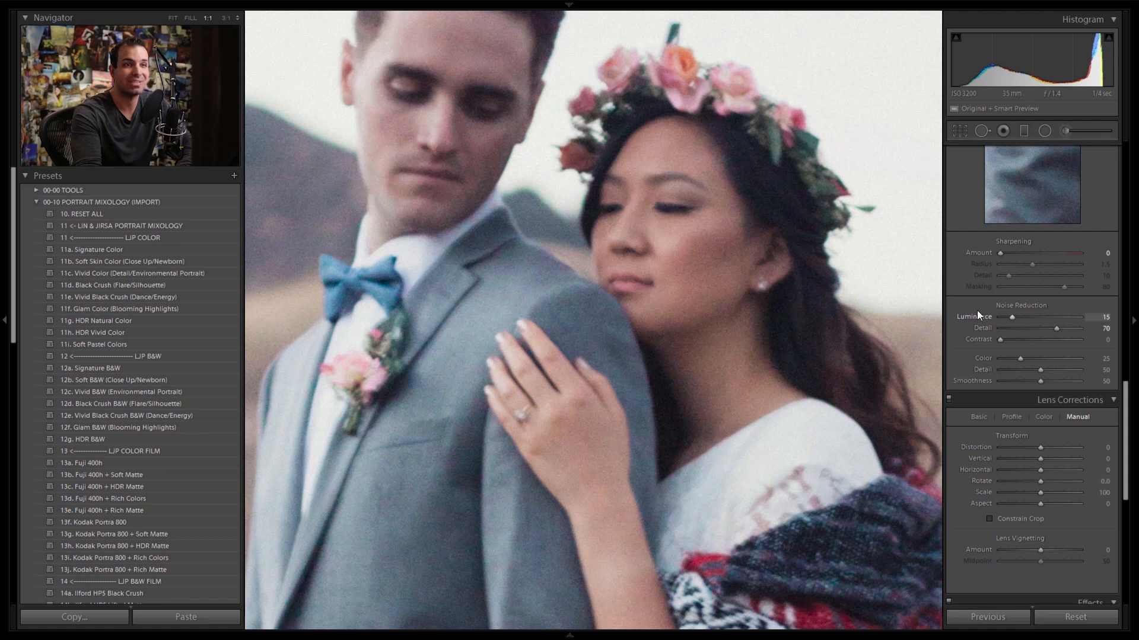
pyautogui.moveTo(775, 437); pyautogui.dragTo(760, 323)
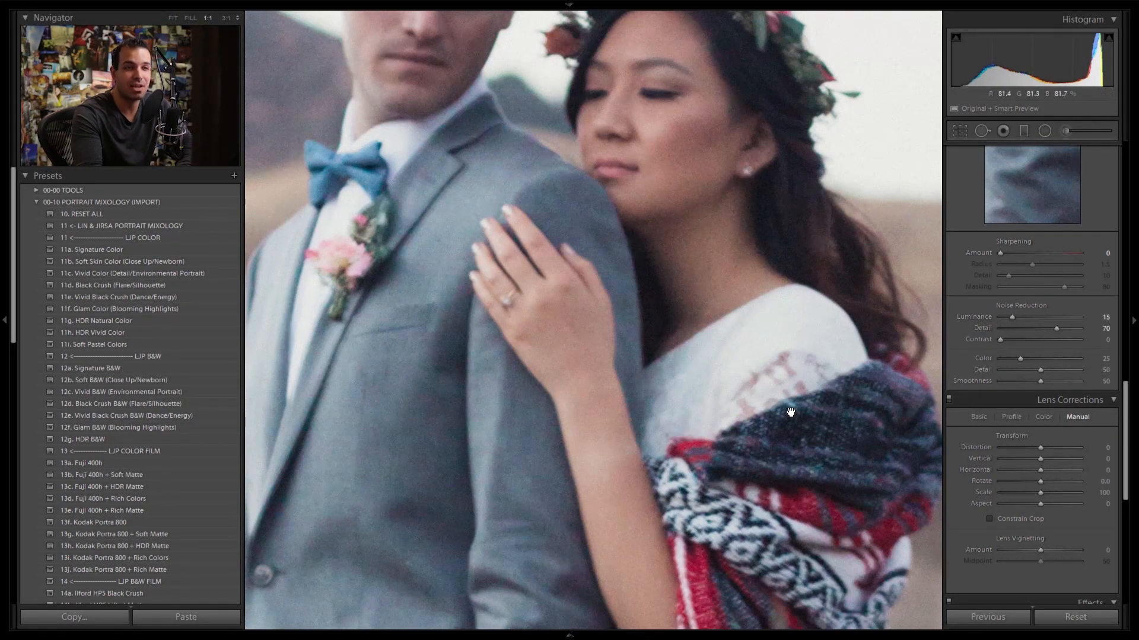
pyautogui.scroll(-6, 1048, 432)
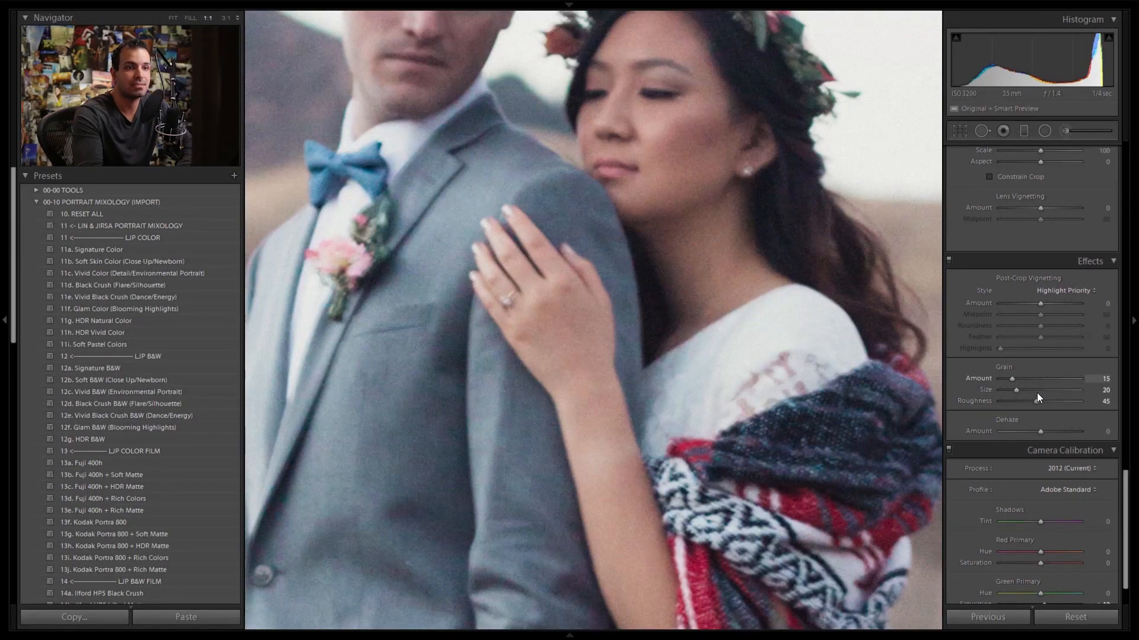
pyautogui.click(711, 458)
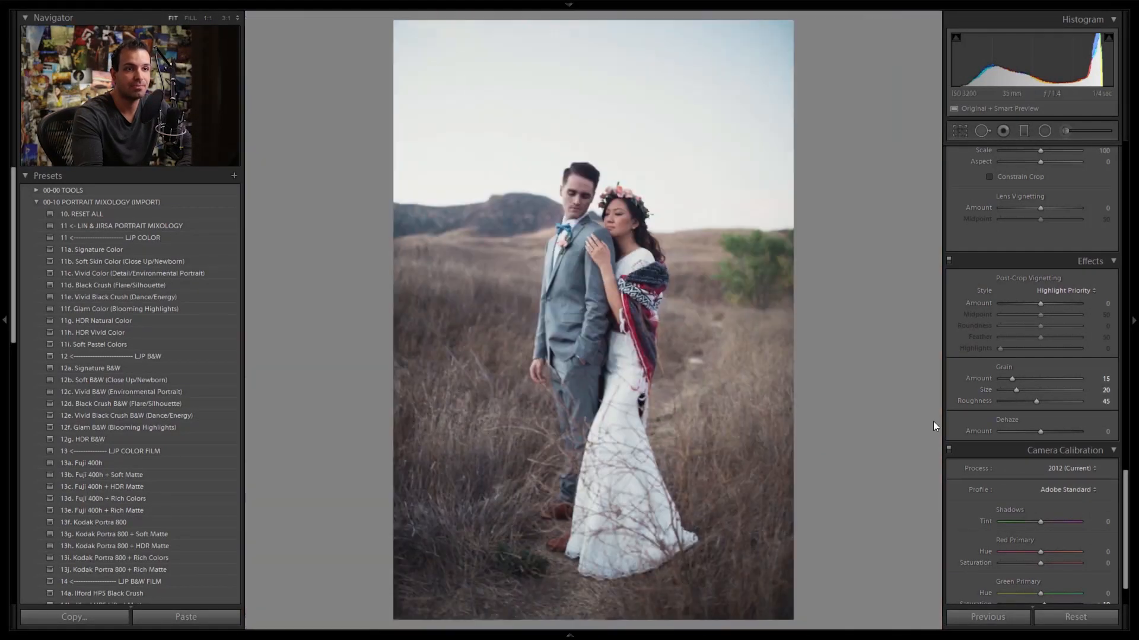
pyautogui.scroll(2, 1044, 374)
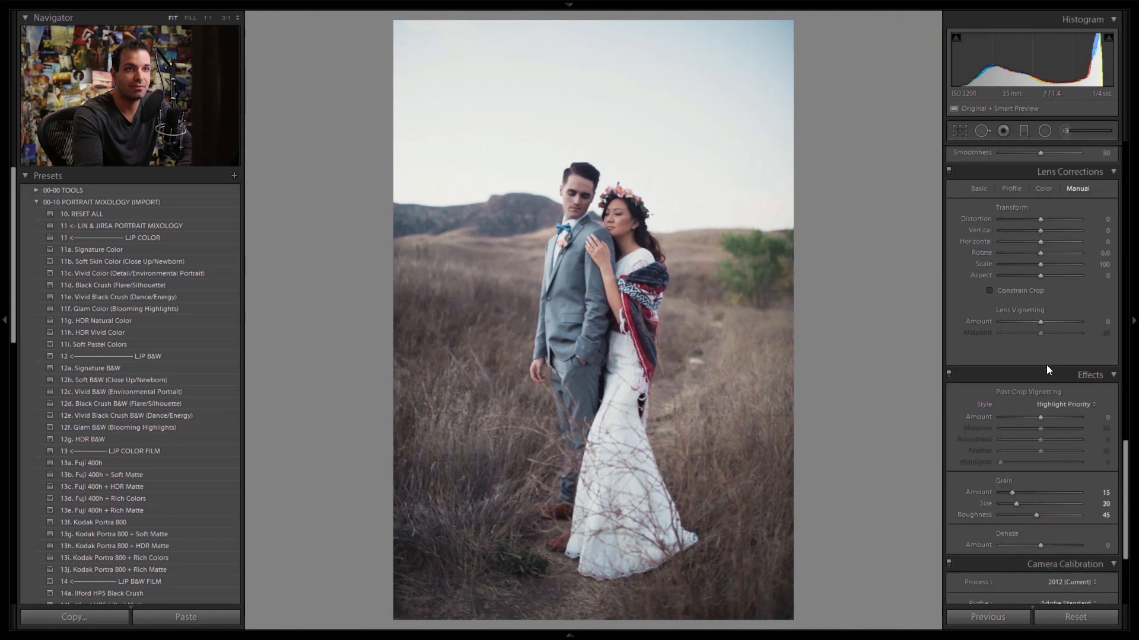
pyautogui.scroll(2, 1055, 381)
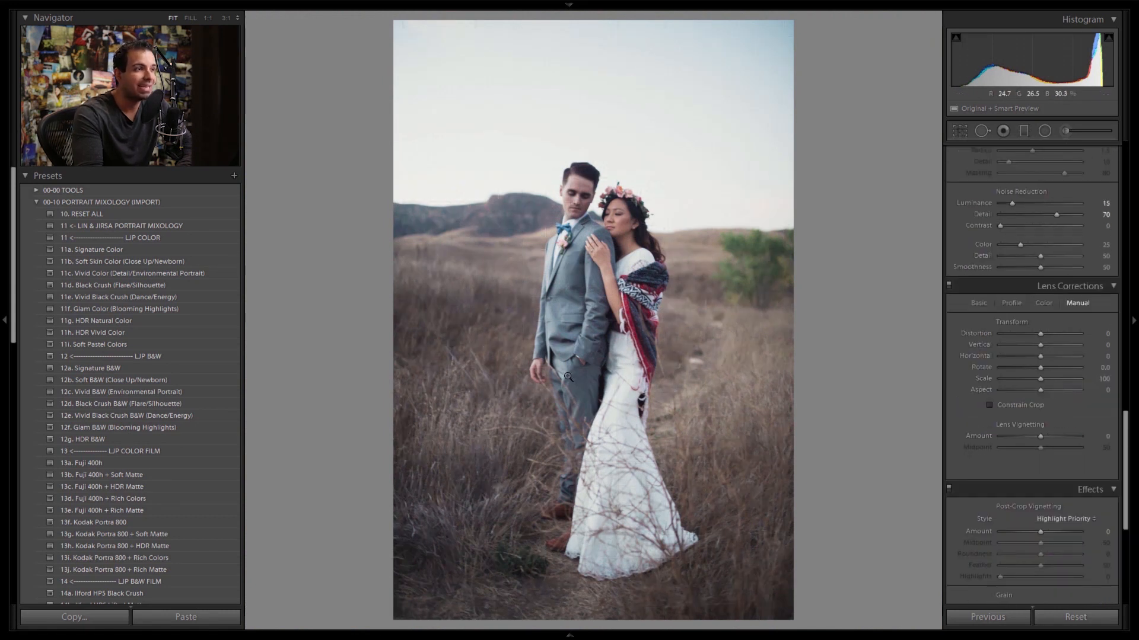
pyautogui.scroll(-5, 1039, 450)
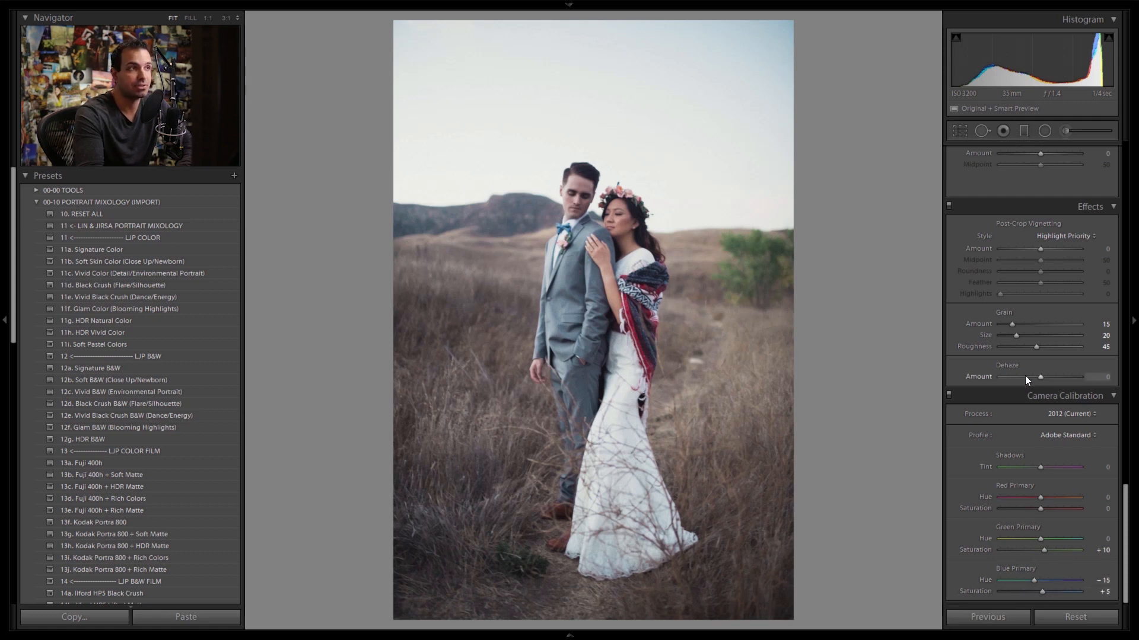
pyautogui.scroll(15, 1076, 293)
pyautogui.scroll(-4, 1097, 364)
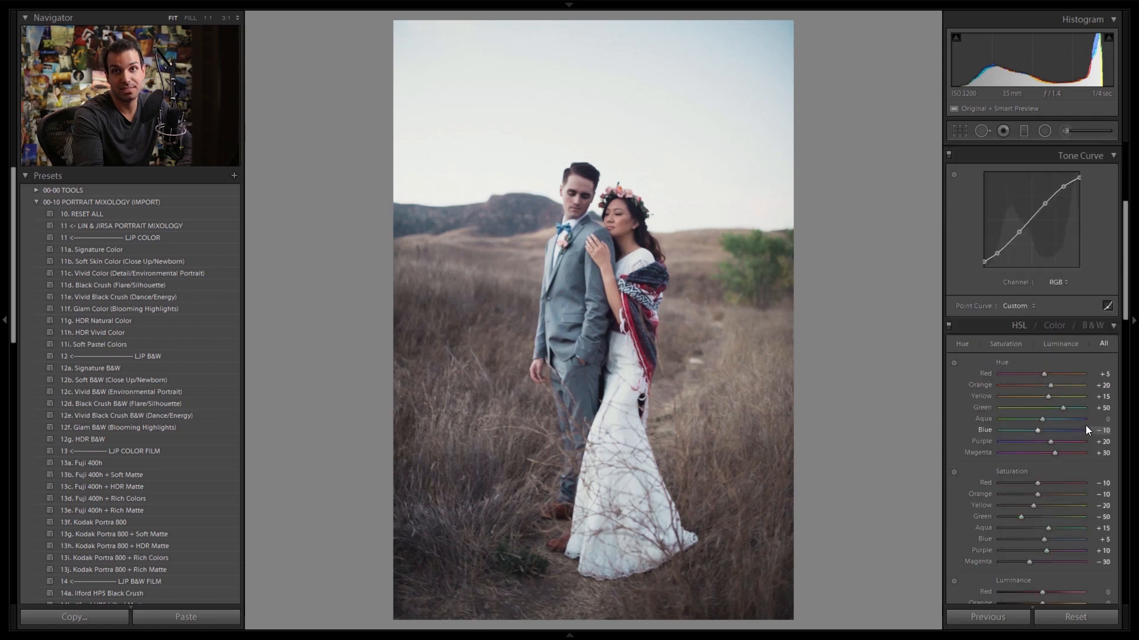
# Step: Fine-tune the photo's white balance temperature to 7185 and its exposure to +0.73
pyautogui.scroll(4, 1044, 354)
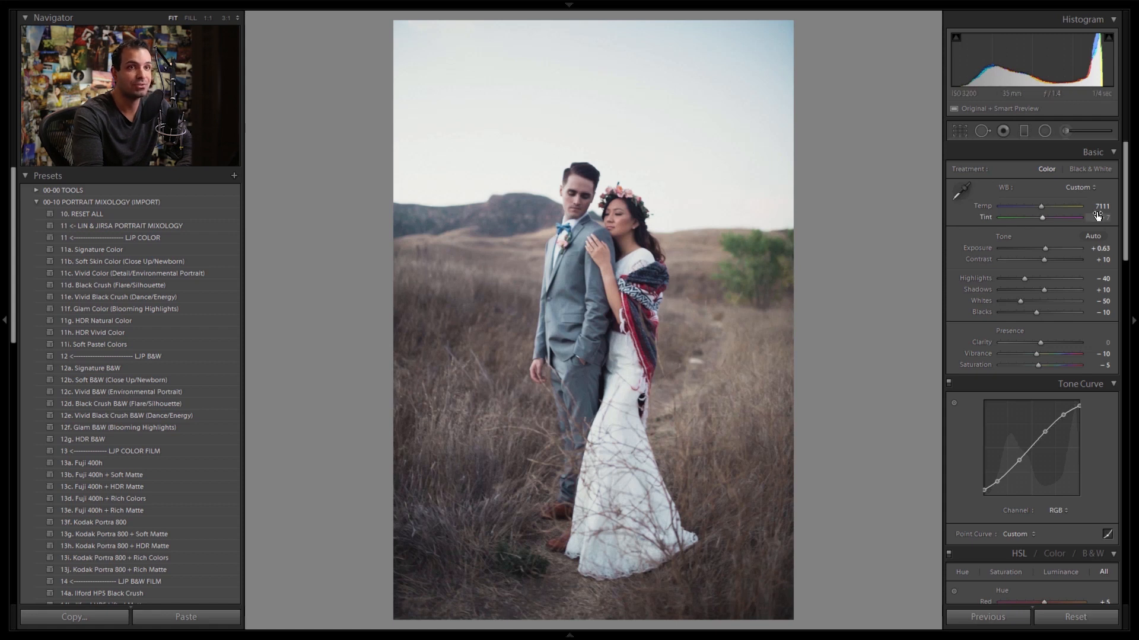
pyautogui.moveTo(1041, 204)
pyautogui.mouseDown()
pyautogui.moveTo(1031, 205)
pyautogui.moveTo(1043, 214)
pyautogui.mouseUp()
pyautogui.press('Up')
# Step: Compare the edited photo with its original unprocessed version several times
pyautogui.press('\\')
pyautogui.press('\\')
pyautogui.press('\\')
pyautogui.press('\\')
pyautogui.press('\\')
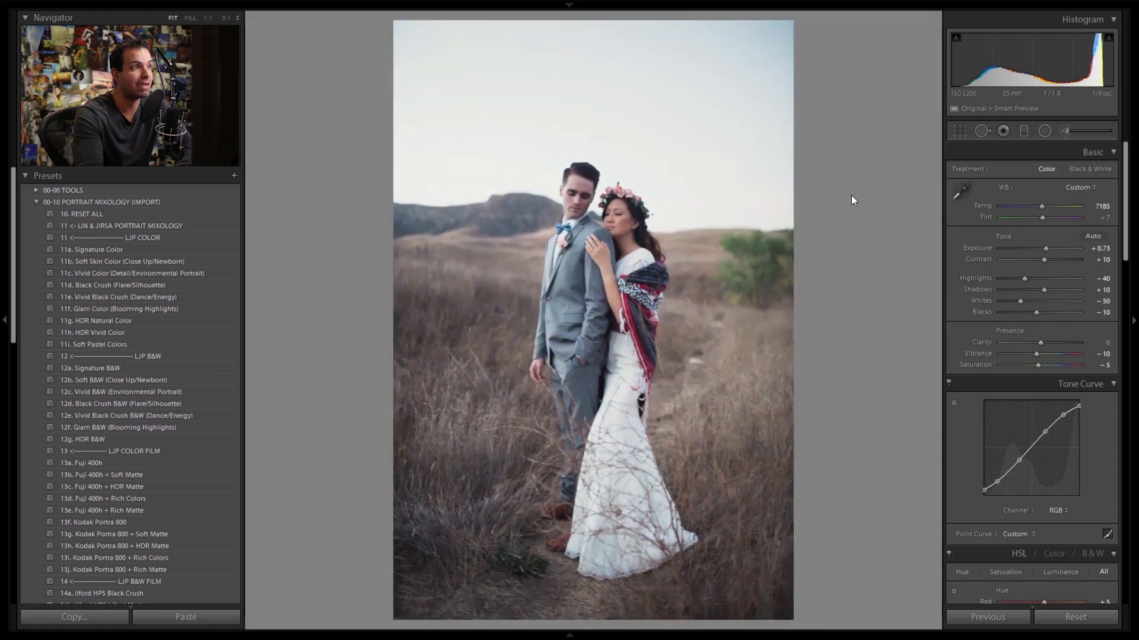
# Step: Check the overall film look by switching between the before and after views of the couple's portrait
pyautogui.press('\\')
pyautogui.press('\\')
pyautogui.press('\\')
pyautogui.press('\\')
pyautogui.press('\\')
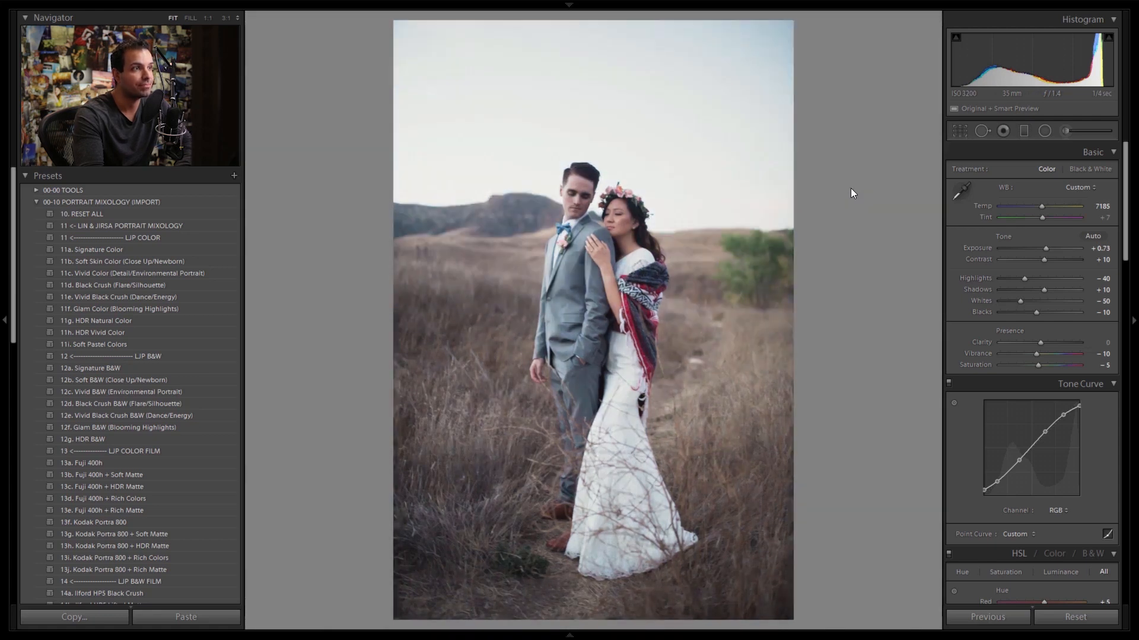
pyautogui.press('\\')
pyautogui.press('\\')
pyautogui.press('\\')
pyautogui.press('\\')
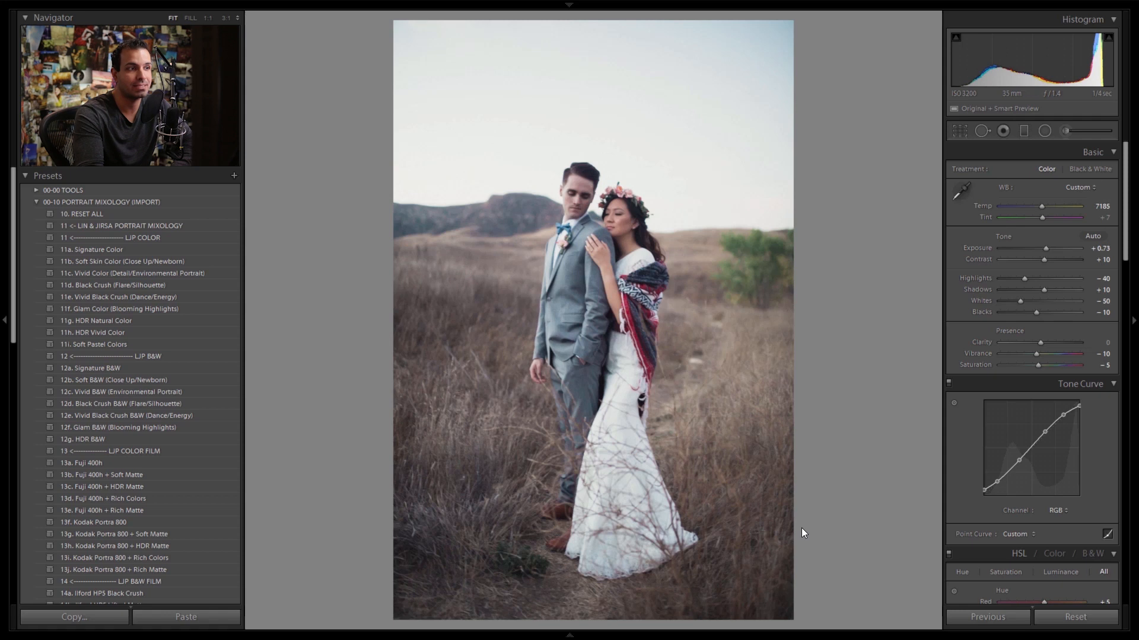
# Step: Heal the bright rock in the grass beside the bride's shawl with Spot Removal at size 75, sampling clean grass nearby
pyautogui.click(702, 366)
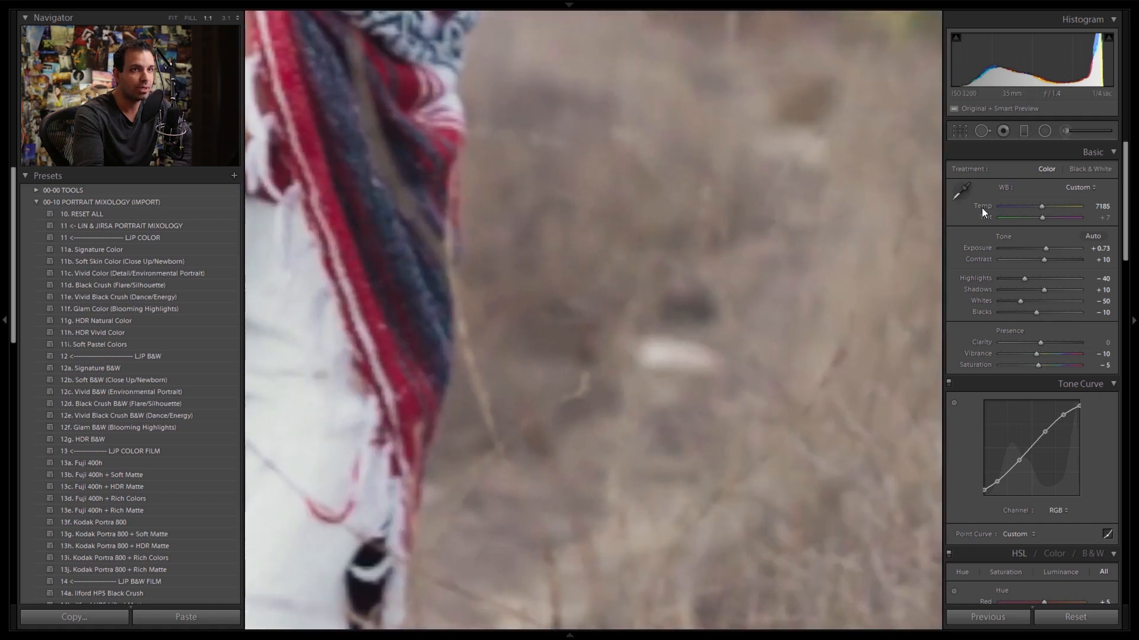
pyautogui.press('q')
pyautogui.scroll(5, 690, 354)
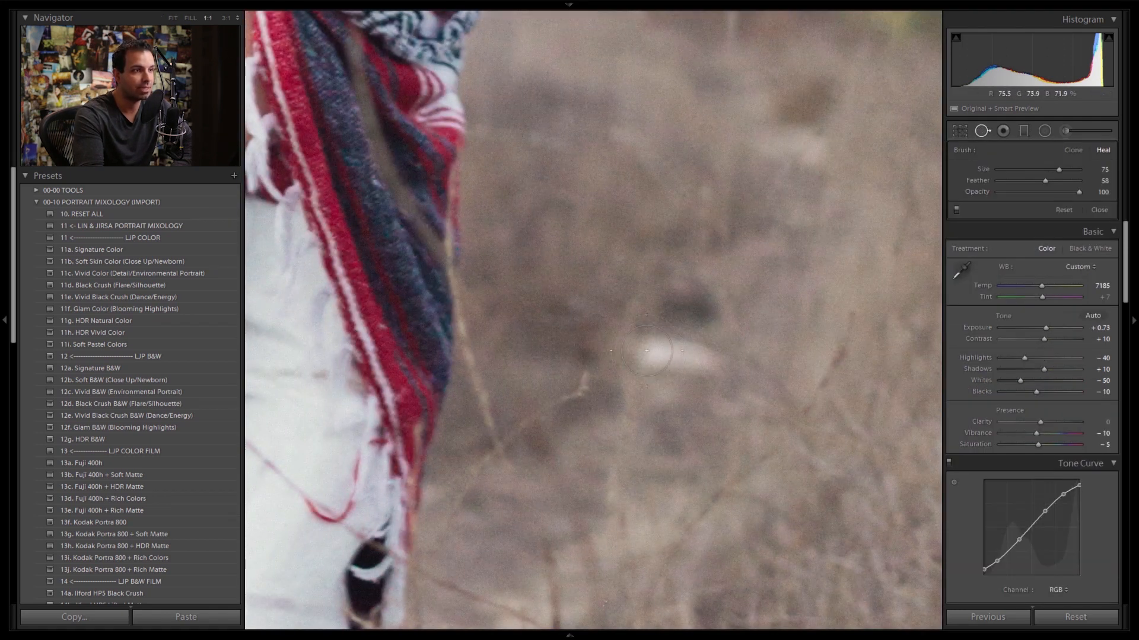
pyautogui.moveTo(645, 350); pyautogui.dragTo(706, 358)
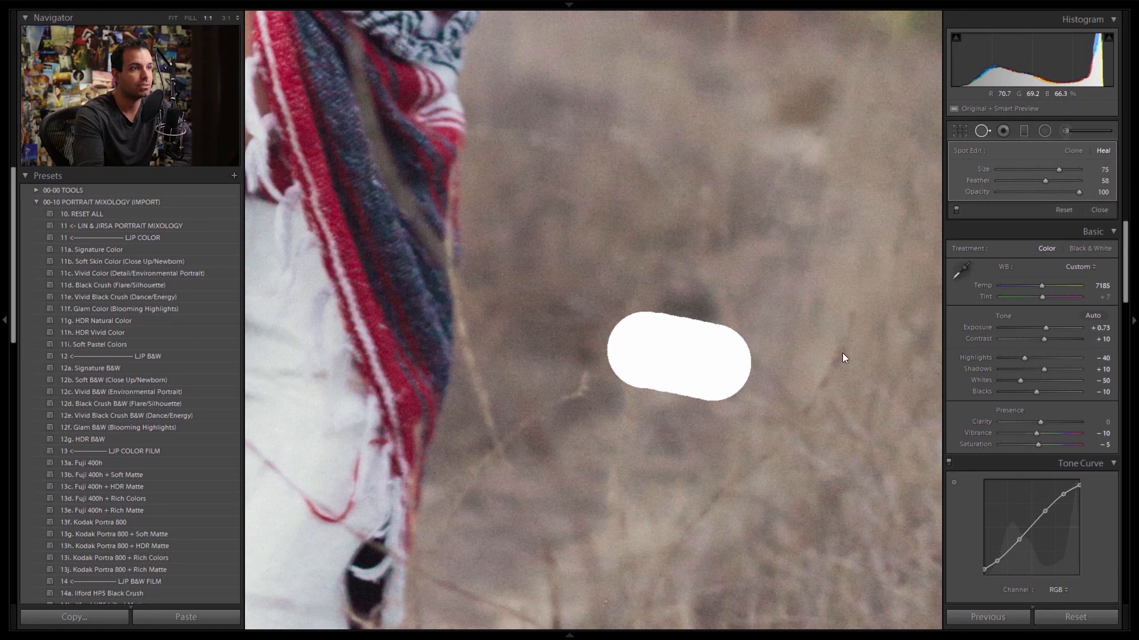
pyautogui.moveTo(693, 98); pyautogui.dragTo(712, 328)
pyautogui.moveTo(603, 195); pyautogui.dragTo(720, 460)
pyautogui.press('z')
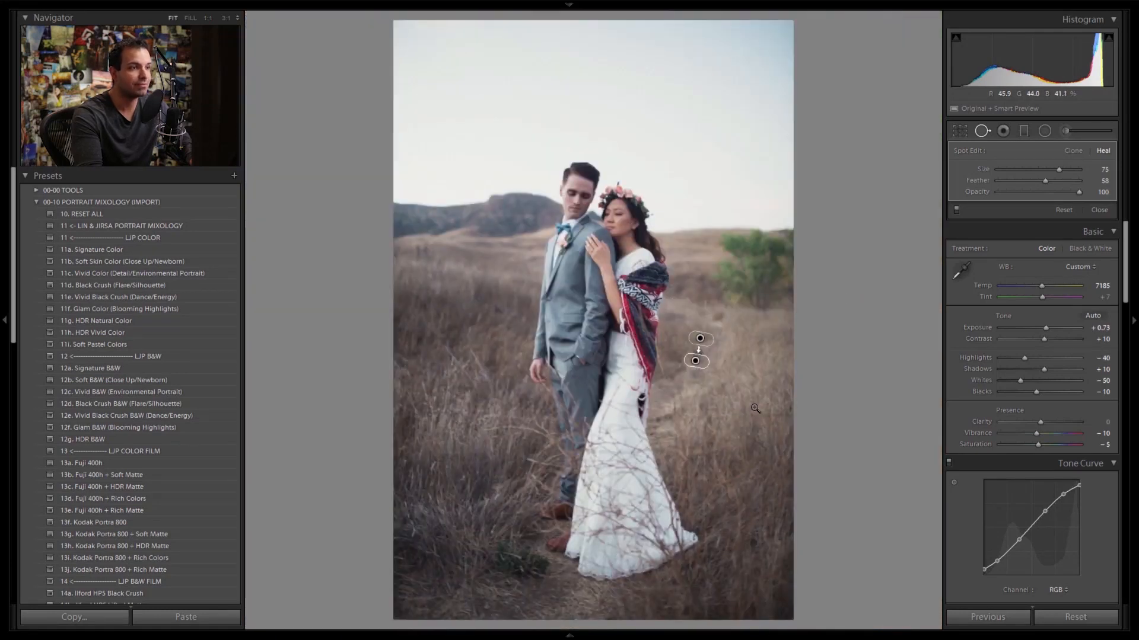
pyautogui.click(983, 132)
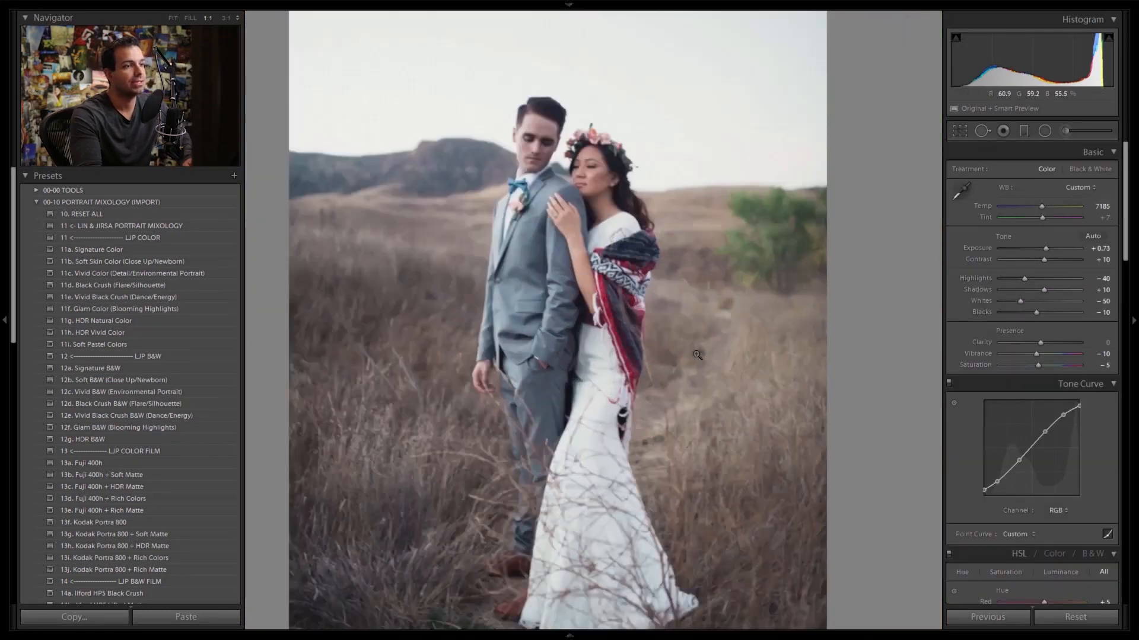
# Step: Heal the remaining dark patch in the grass beside the shawl with Spot Removal, repositioning its source to avoid a repeated twig
pyautogui.click(735, 358)
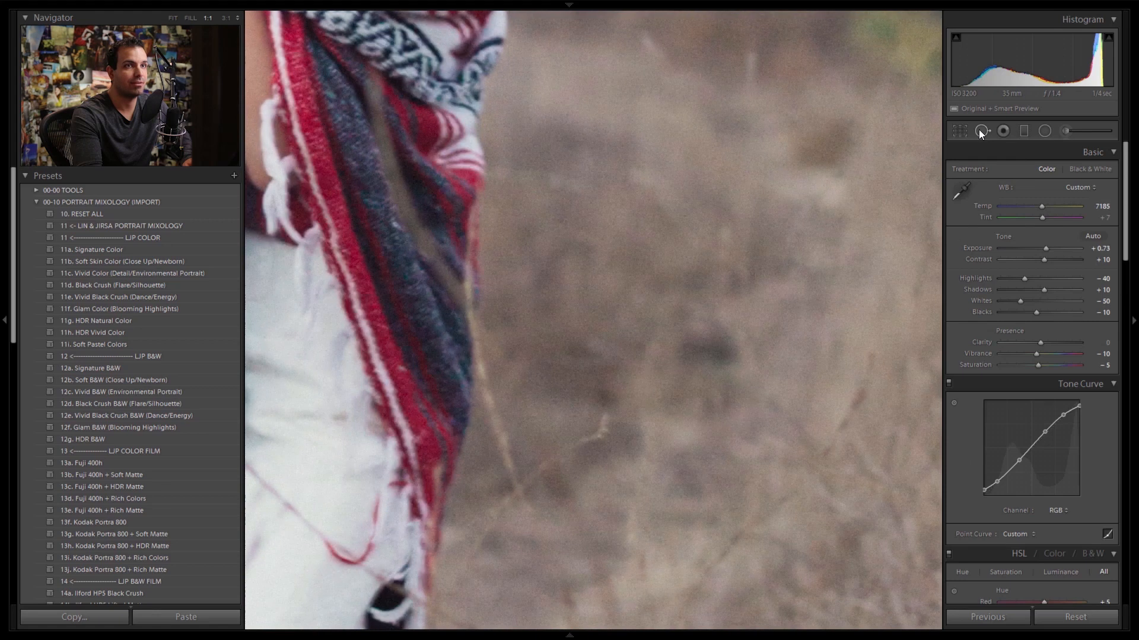
pyautogui.press('q')
pyautogui.moveTo(671, 356); pyautogui.dragTo(752, 356)
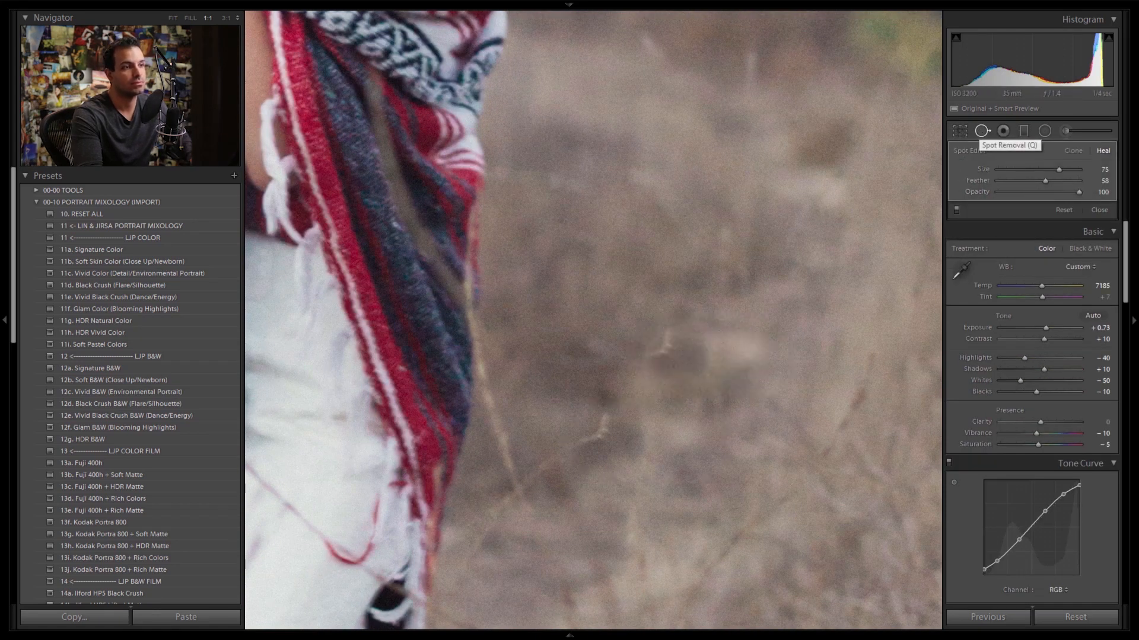
pyautogui.moveTo(676, 437); pyautogui.dragTo(755, 282)
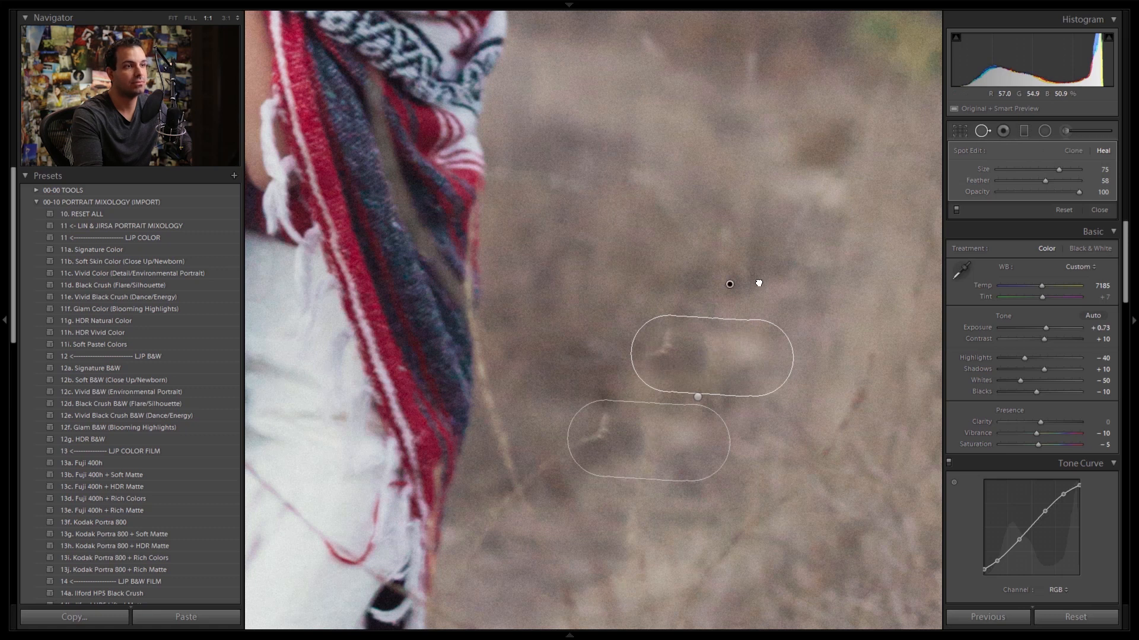
pyautogui.click(990, 130)
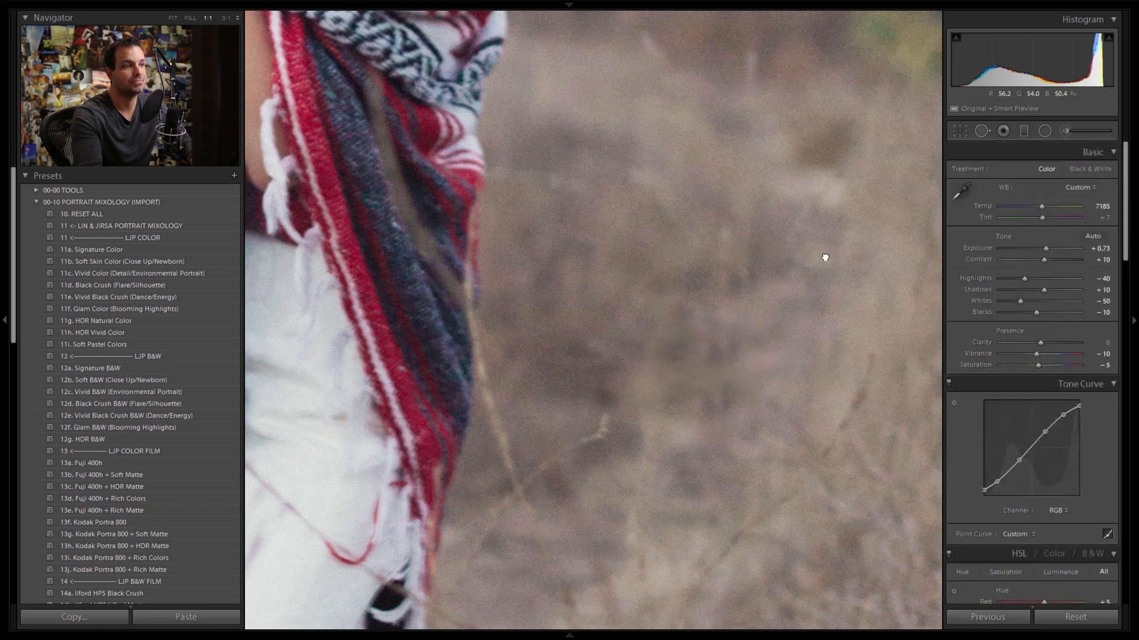
# Step: Compare the retouched portrait with its original version with the whole photo in view
pyautogui.click(825, 257)
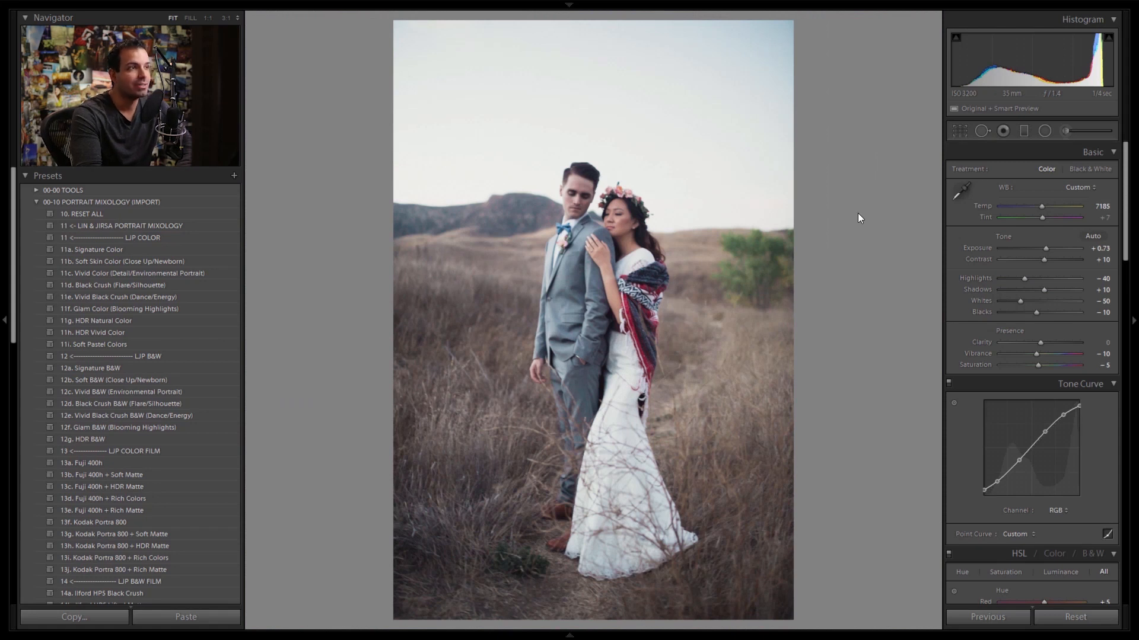
pyautogui.press('\\')
pyautogui.press('\\')
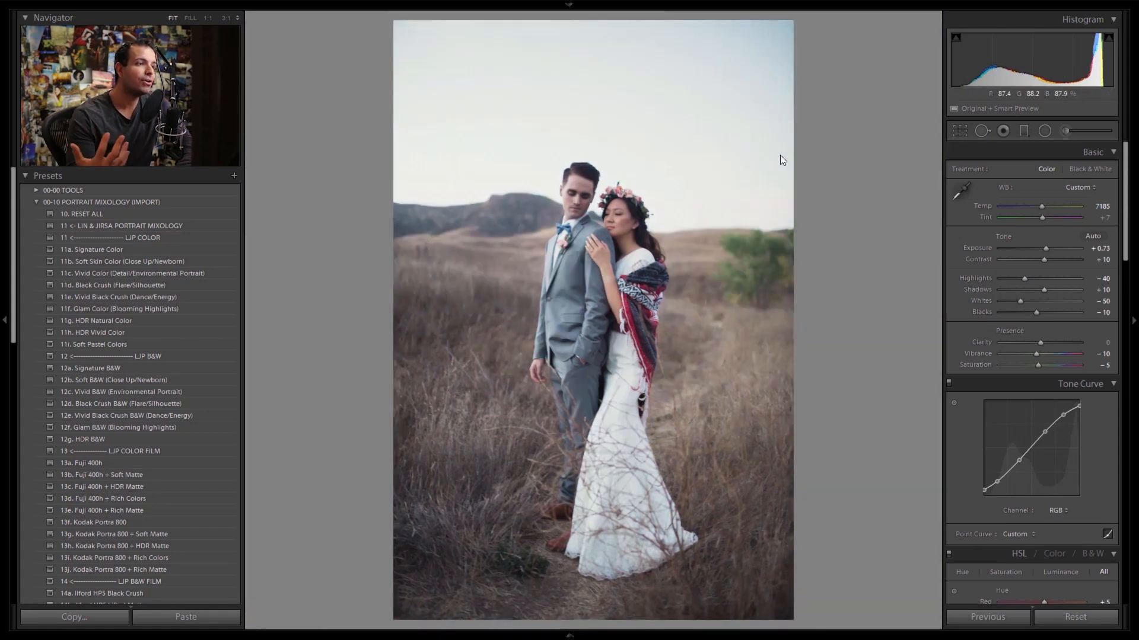